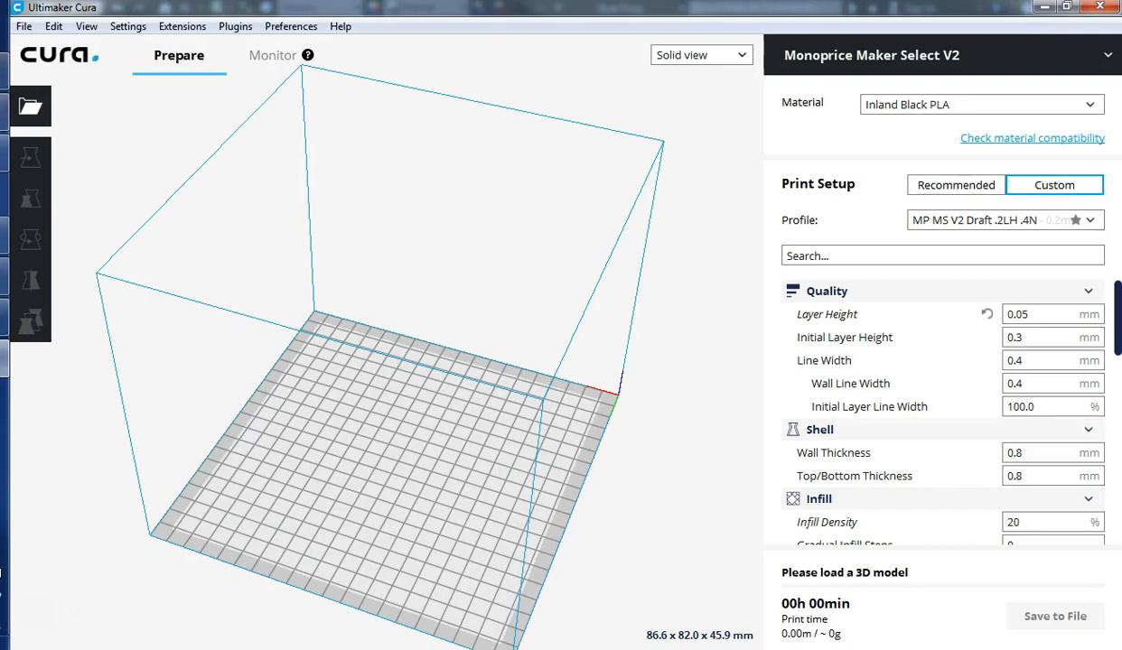
key(super)
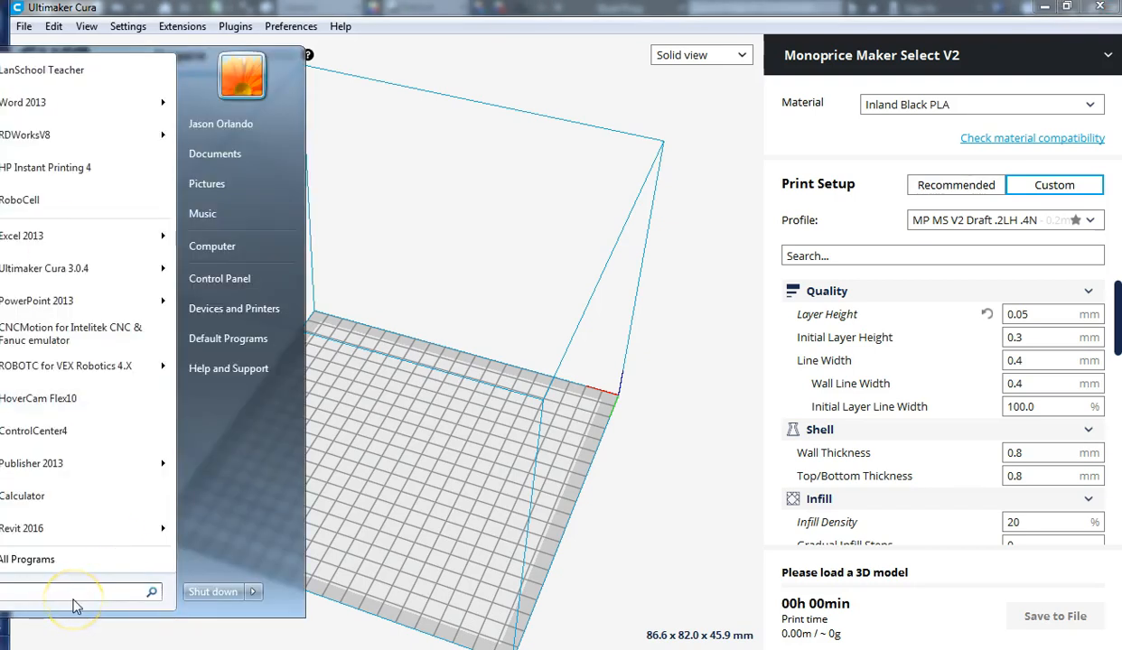
text(c)
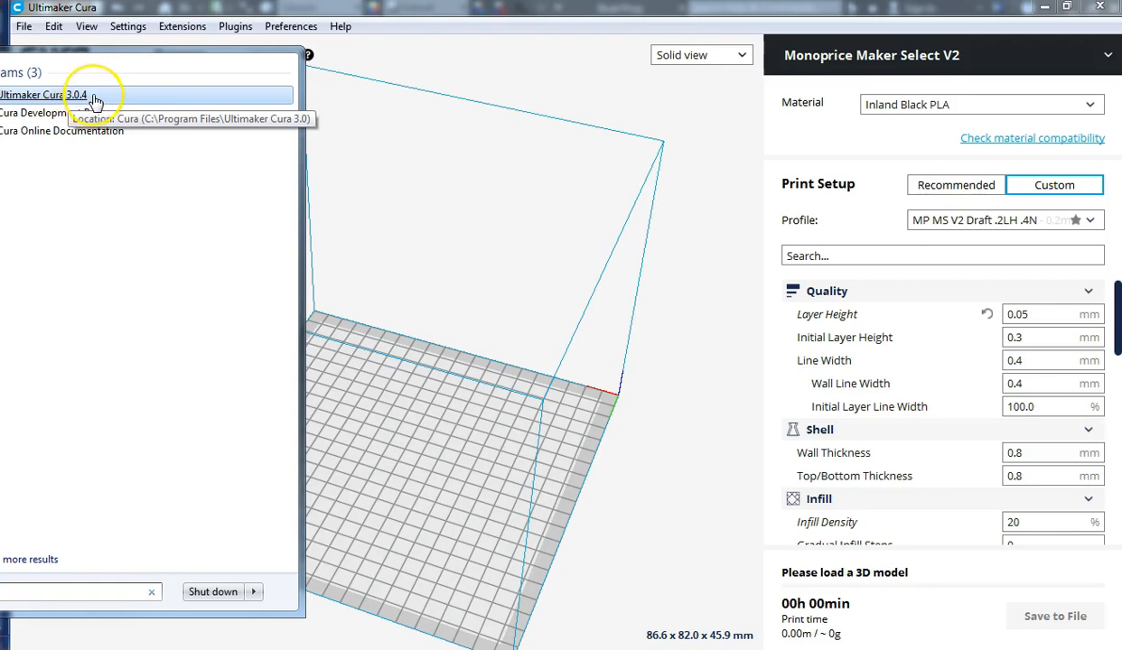
click(106, 101)
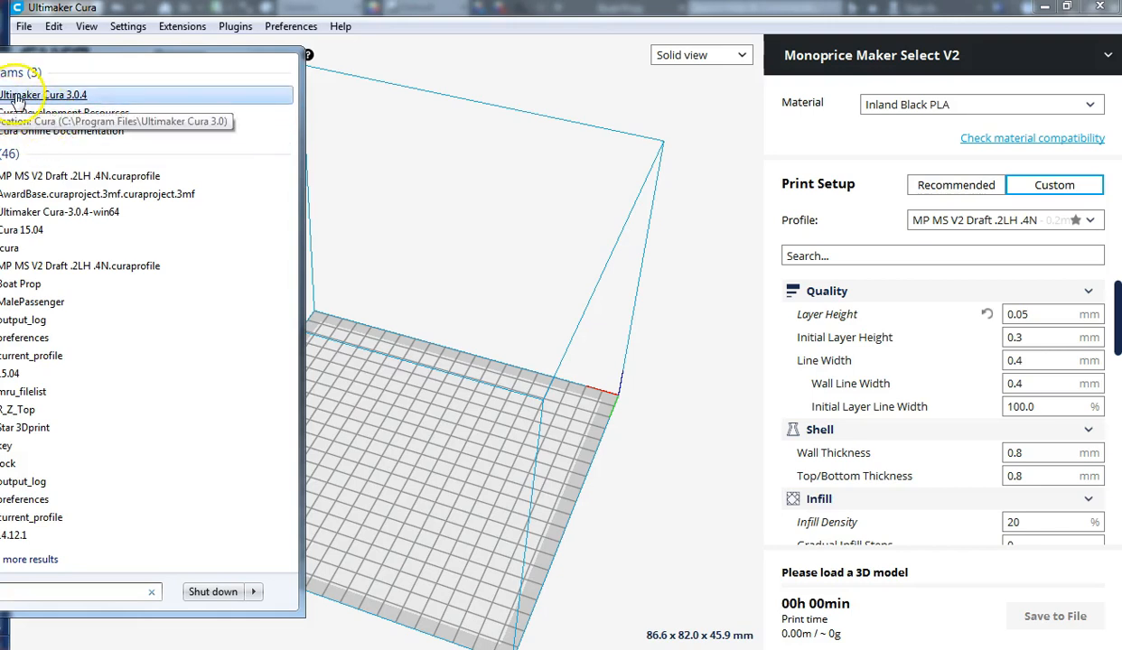
click(478, 22)
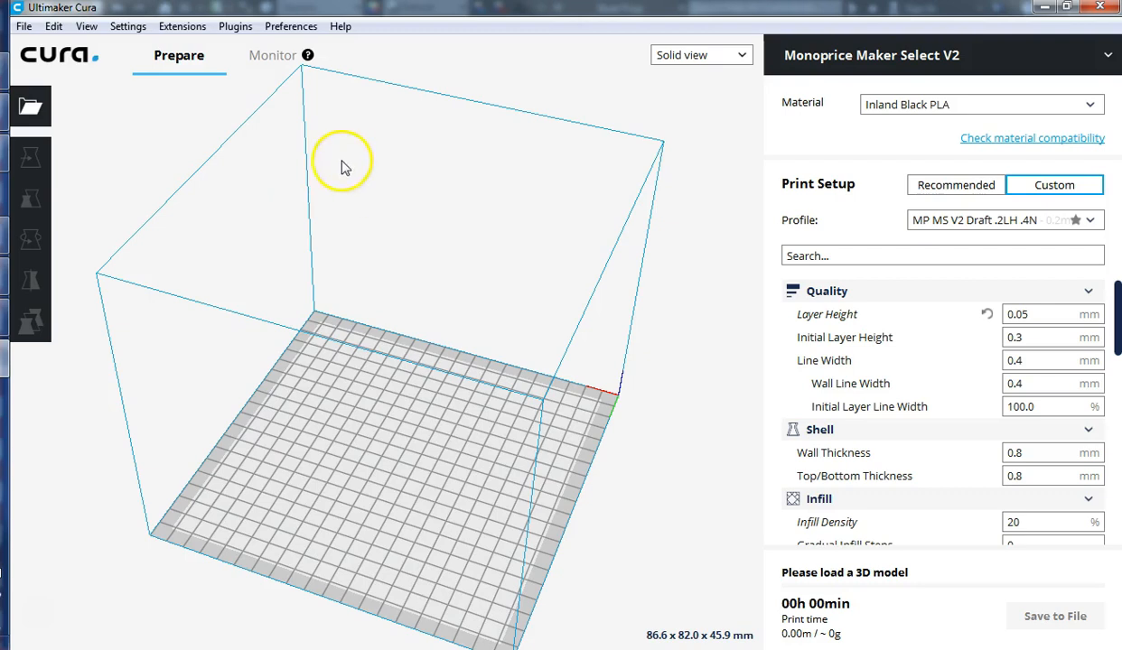
Start adding a new printer and choose the Custom FDM printer type.
click(135, 27)
mouse_move(141, 52)
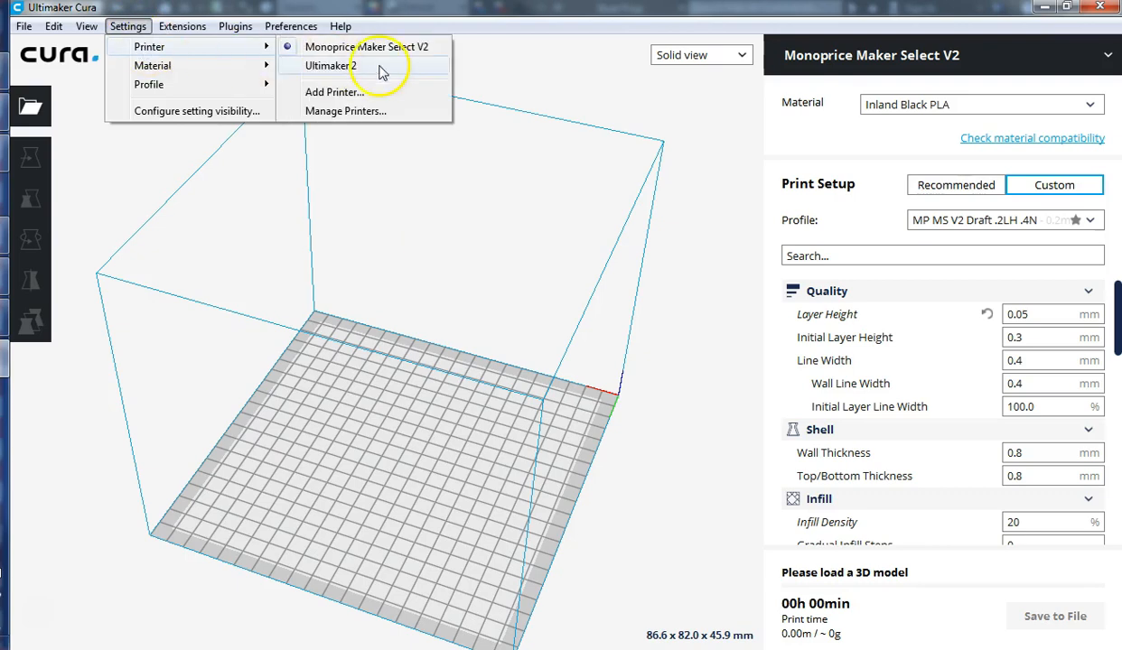
click(360, 93)
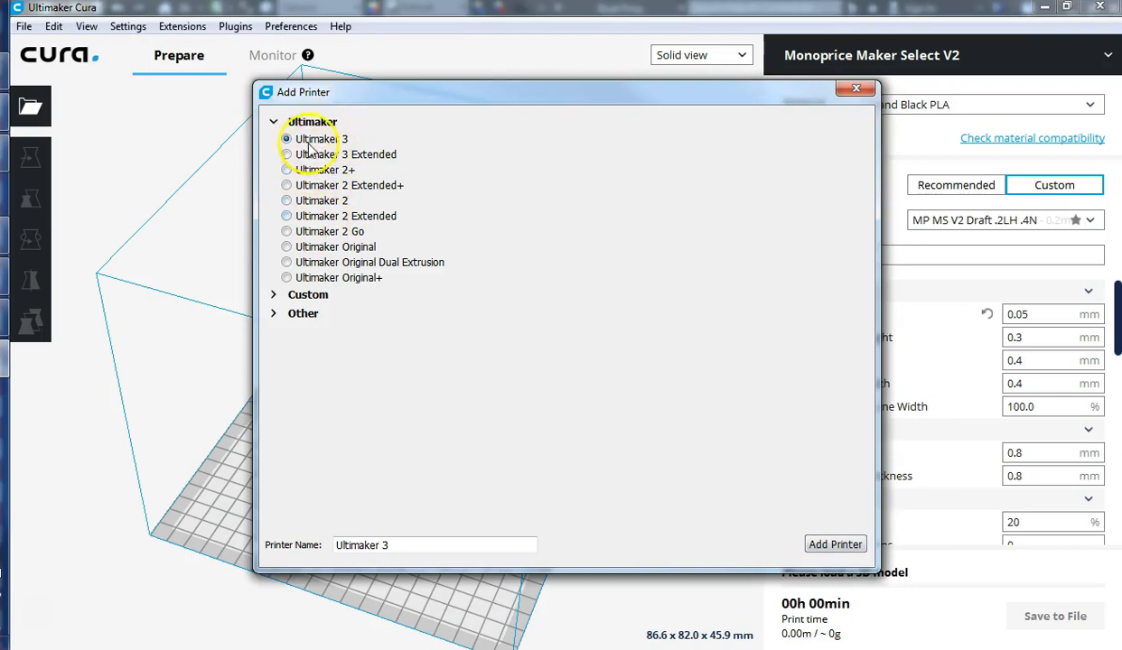
click(276, 315)
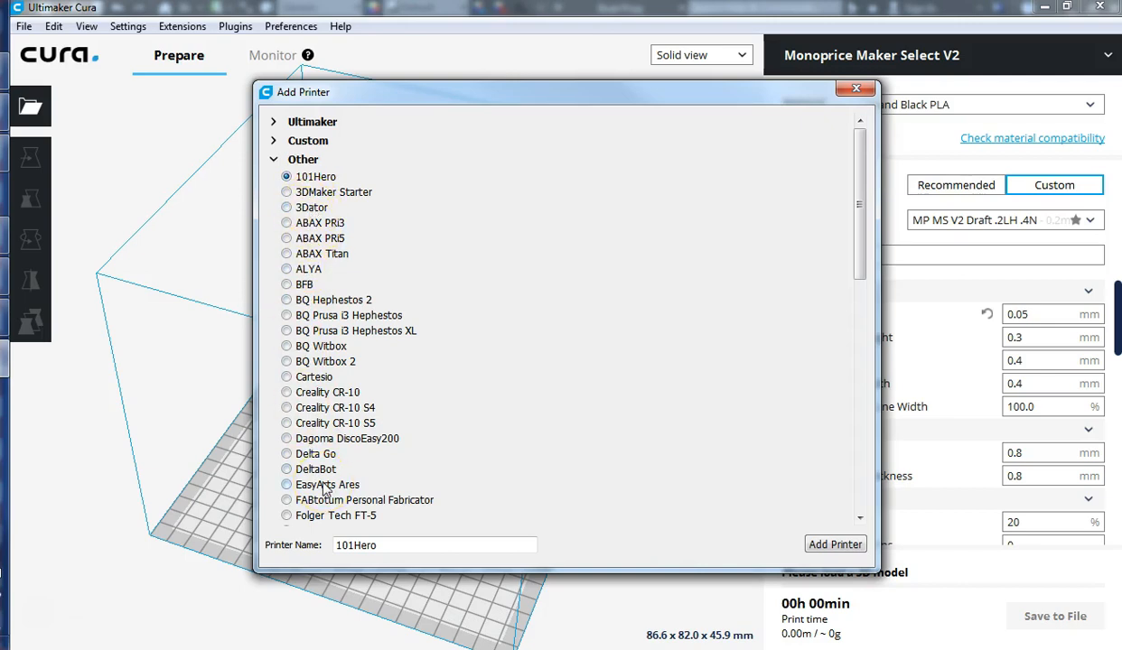
click(273, 141)
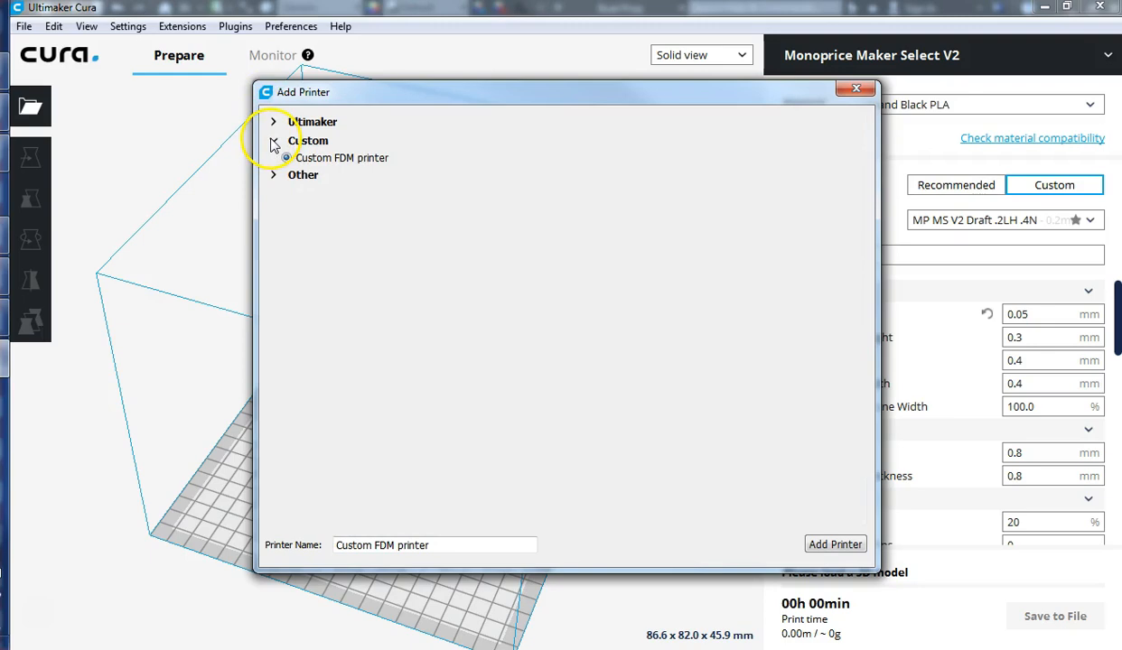
Name the custom printer "Demo Monoprice Maker Select V2", add it and finish with the default machine settings.
triple_click(446, 544)
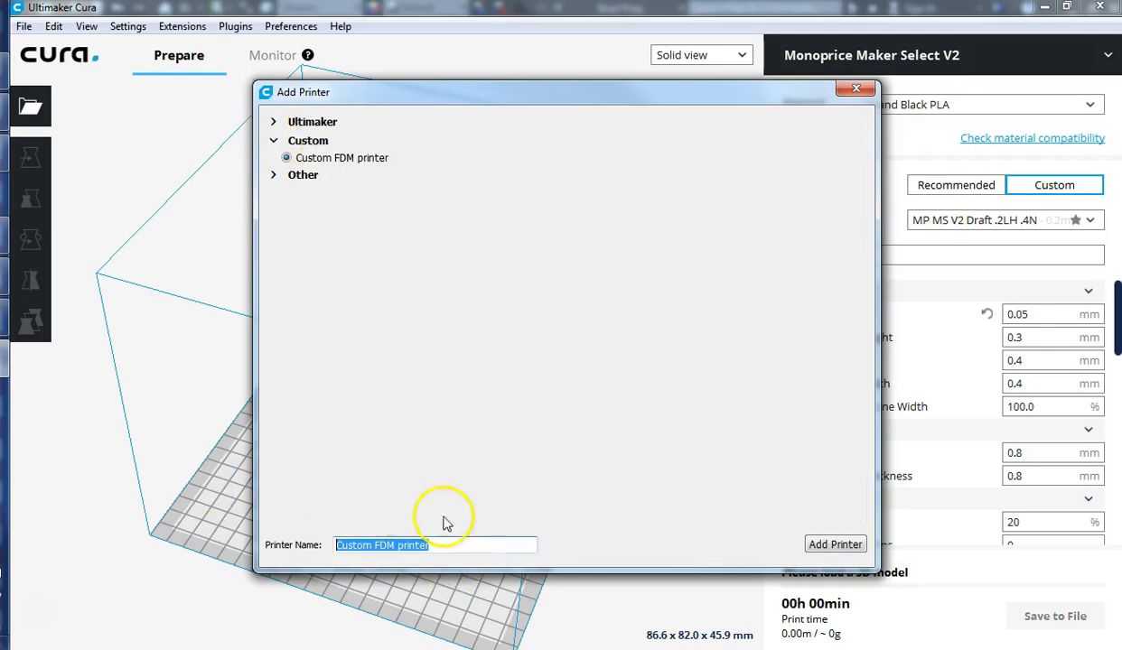
text(Demo)
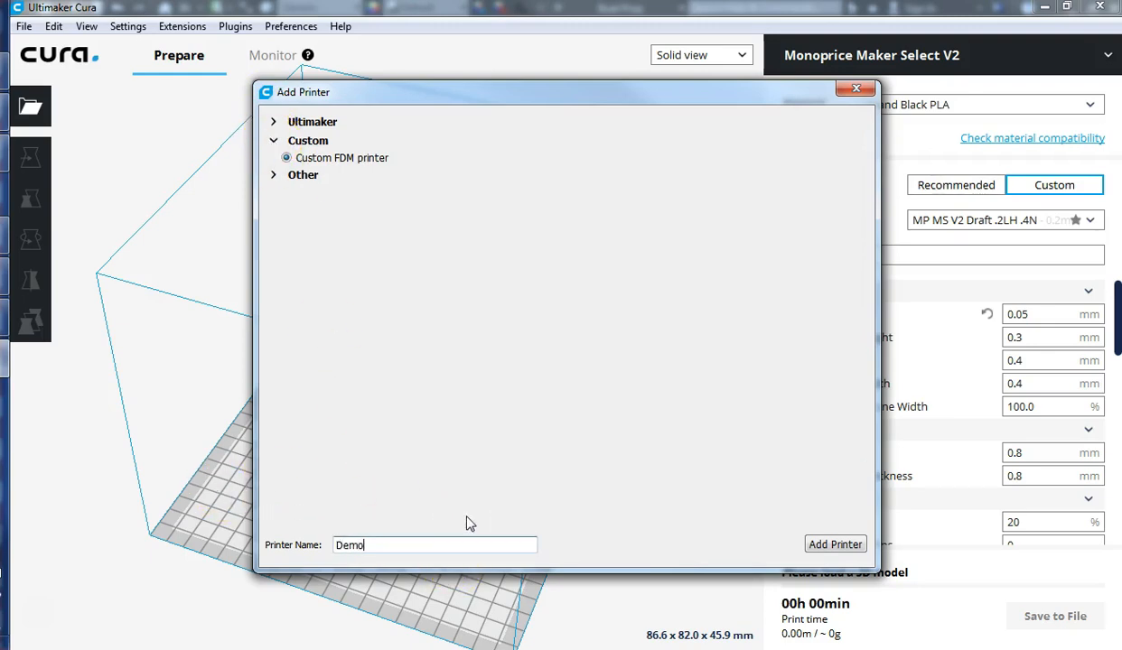
text( Monoprice Maker Select V2)
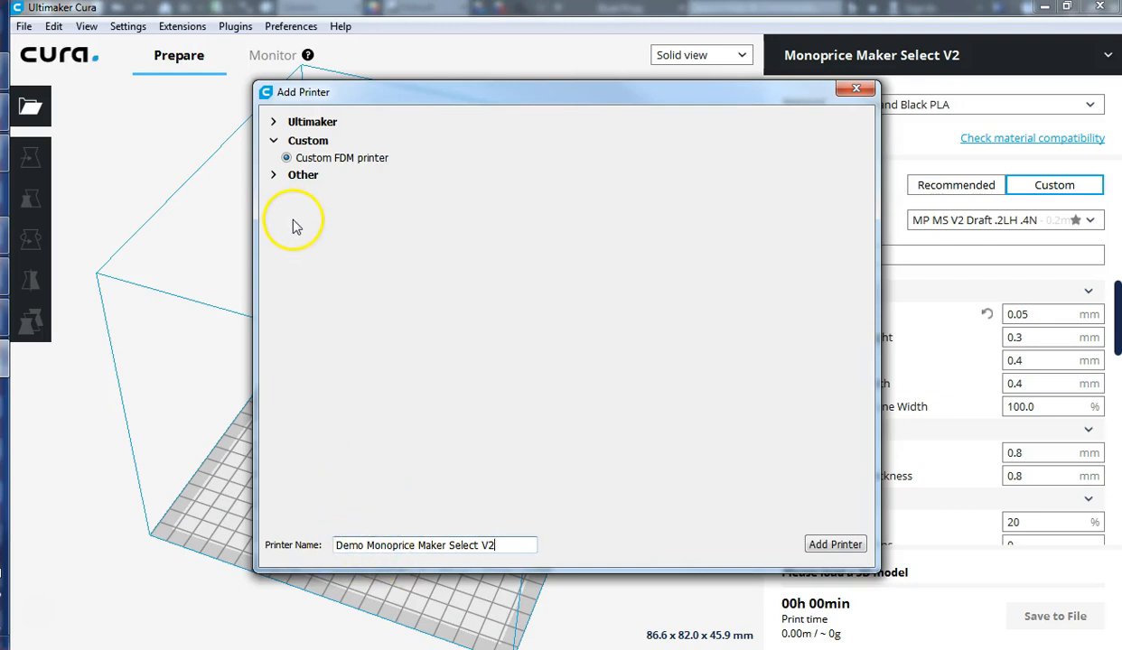
click(834, 546)
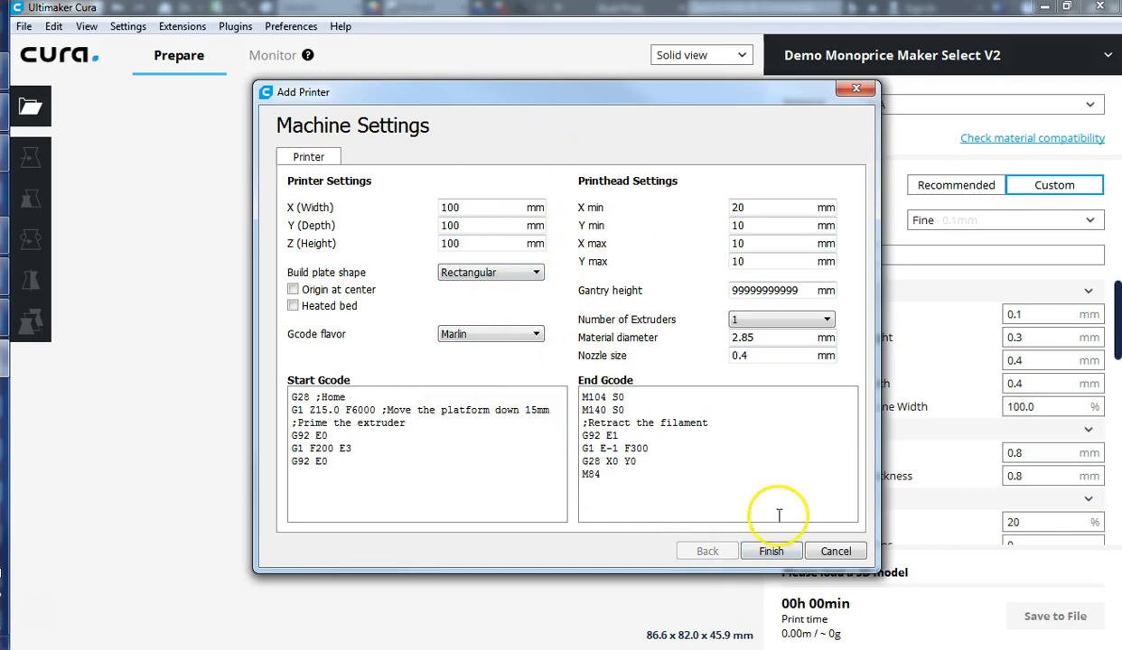
click(772, 551)
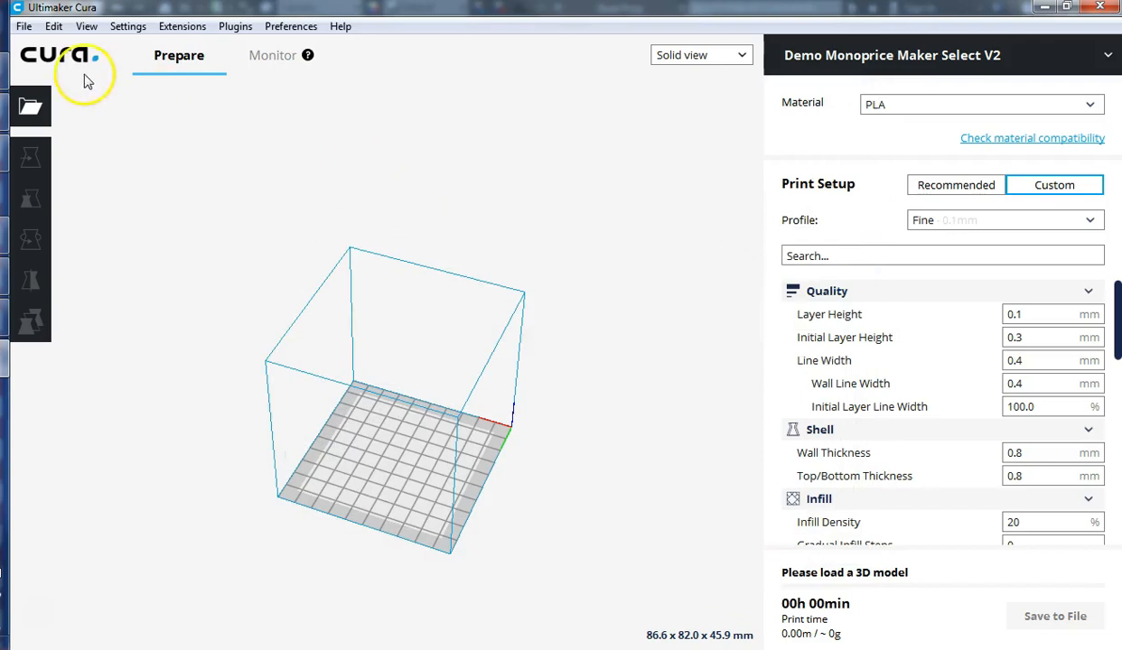
Switch to Chrome, open "Monoprice Maker Select Settings and Profiles" from the 3D Printing Information folder, and review its machine settings and Gcode.
mouse_move(4, 69)
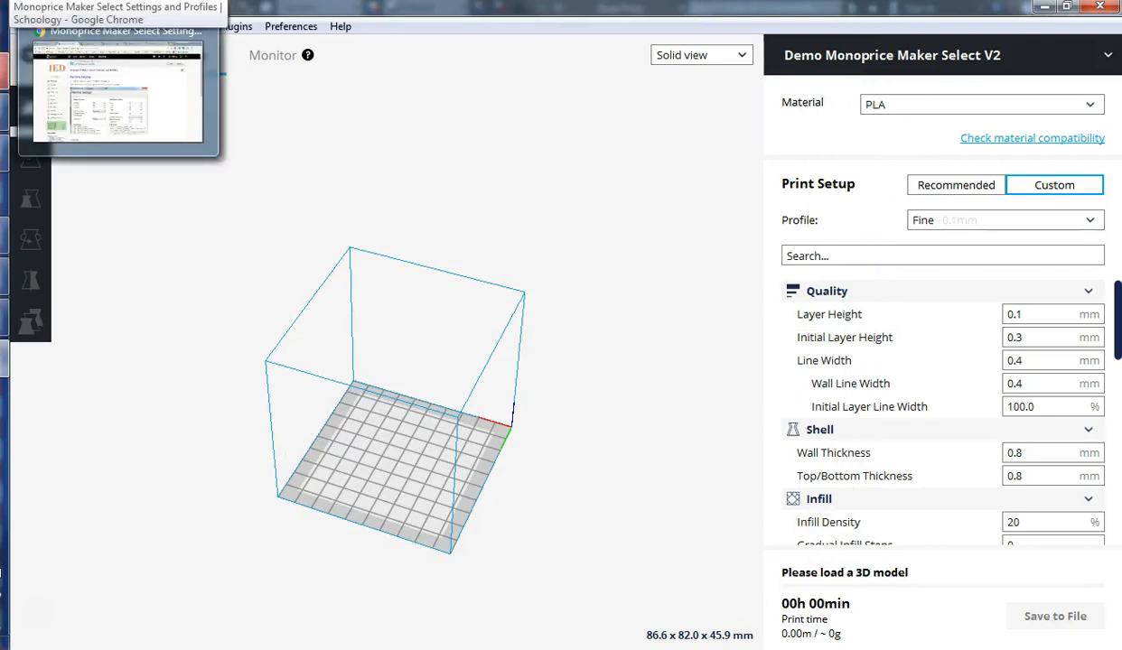
click(117, 90)
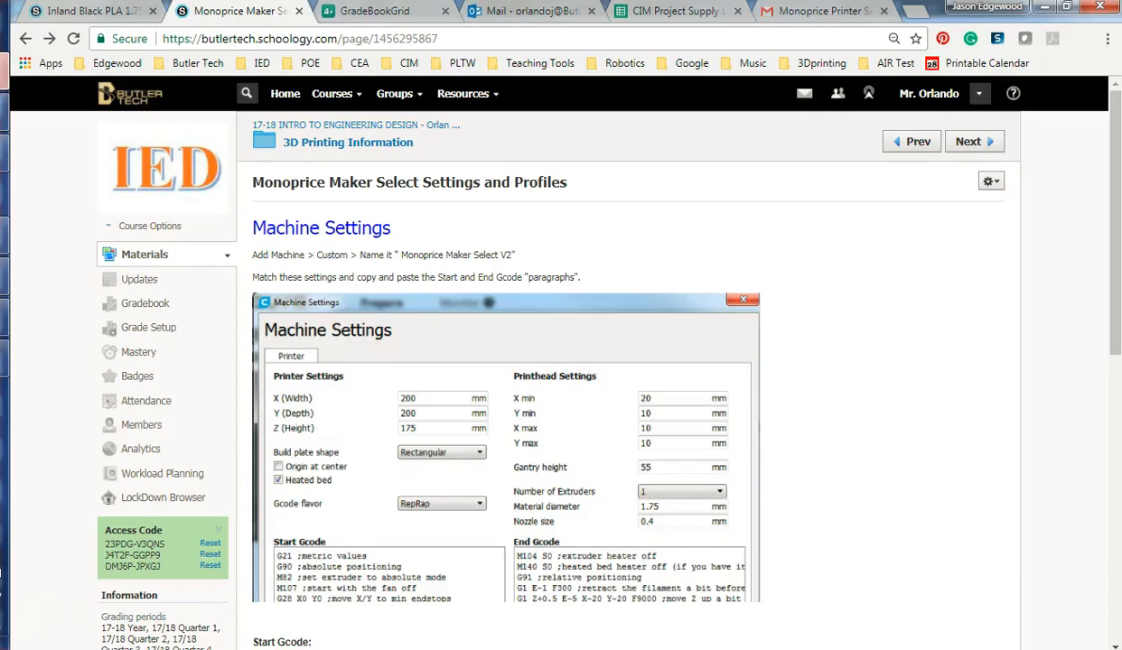
click(341, 152)
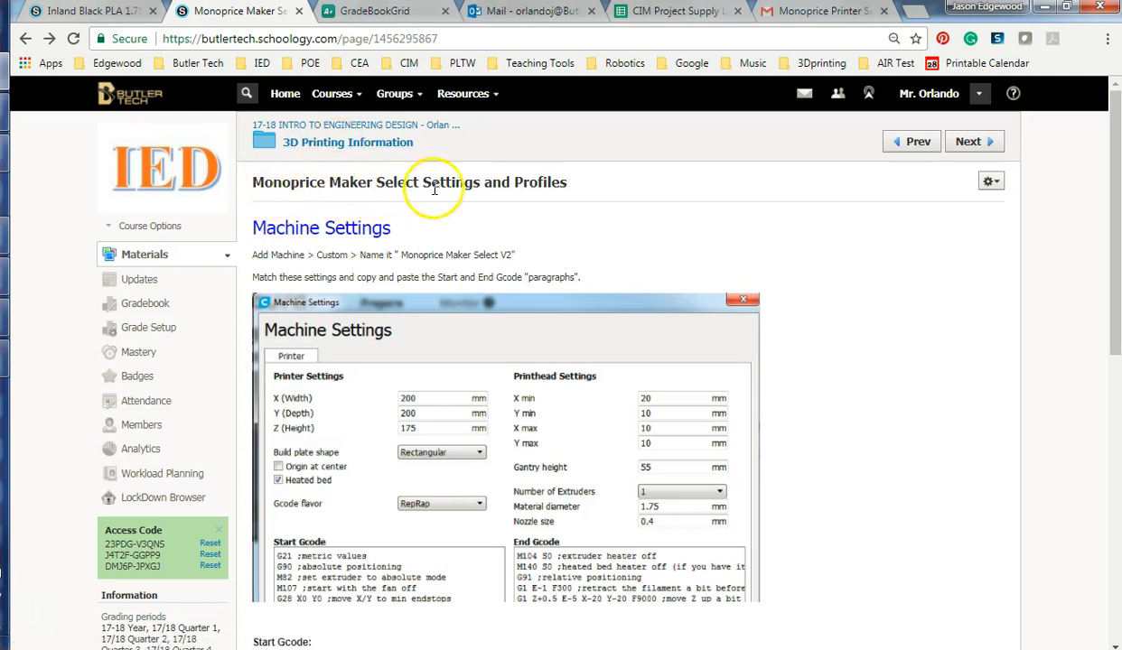
click(379, 144)
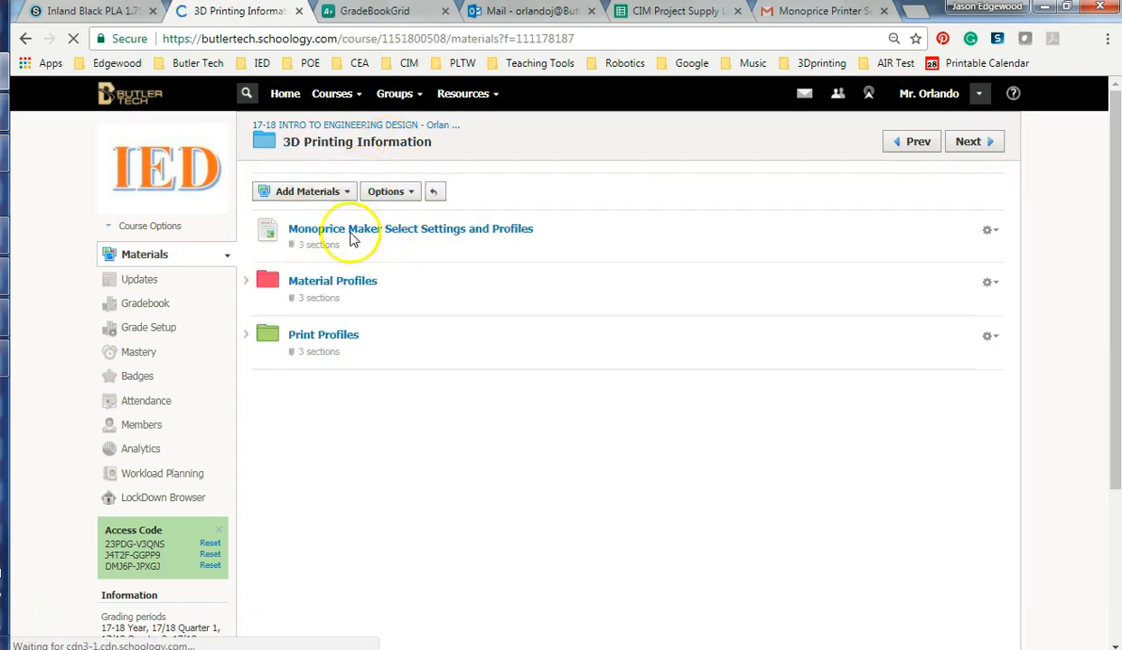
click(373, 233)
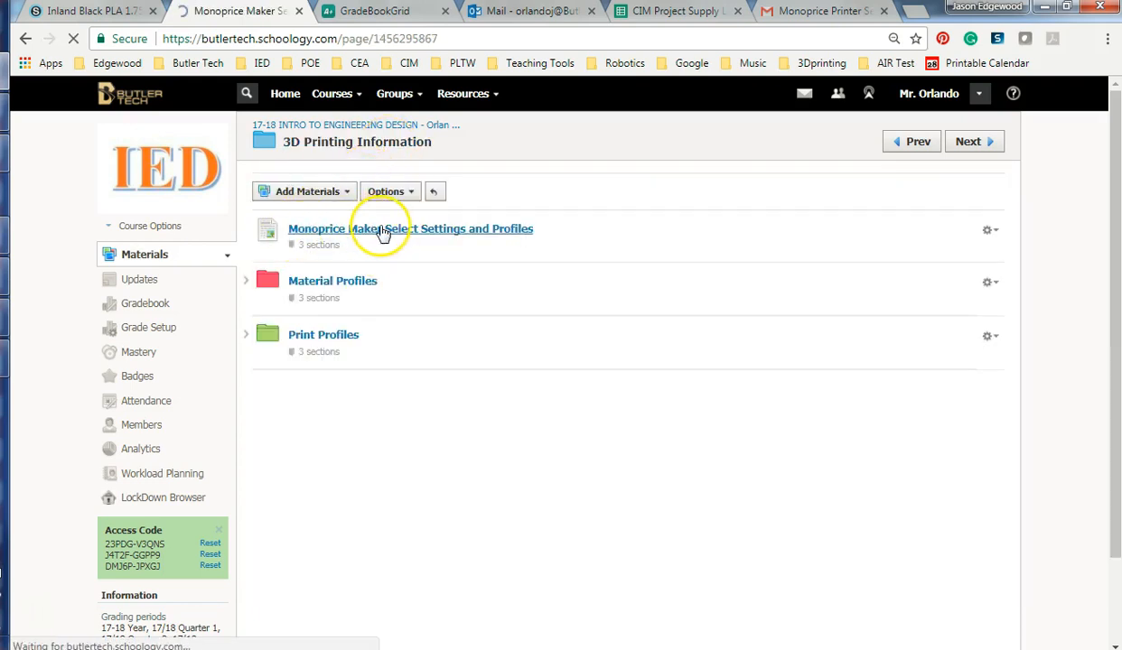
scroll(419, 281, down, 3)
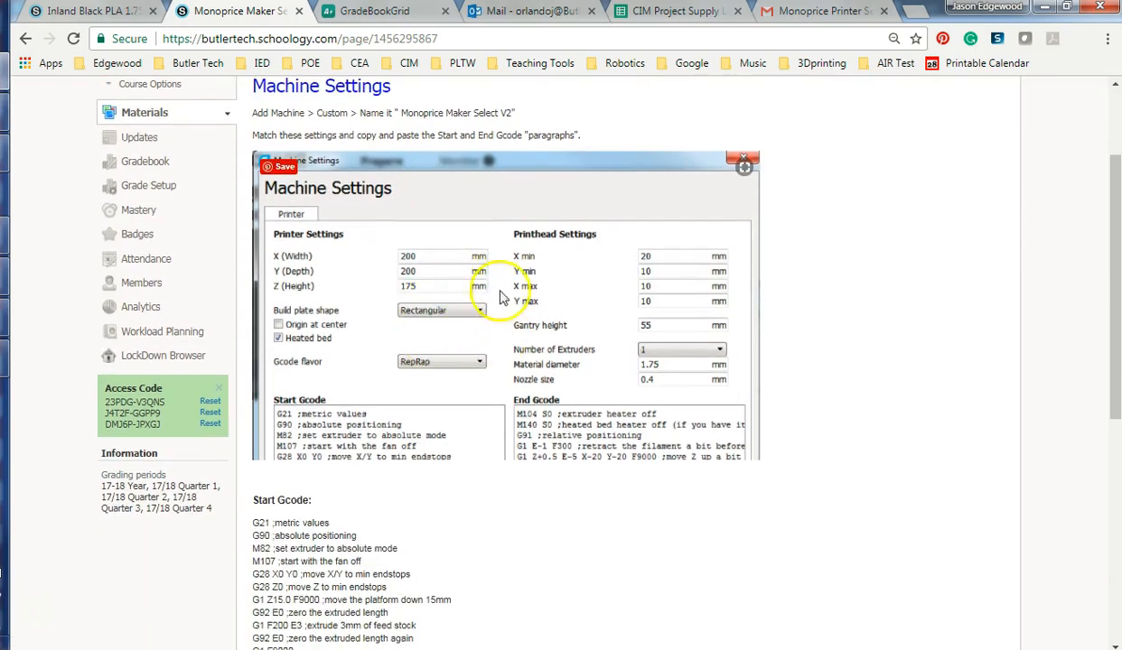
scroll(506, 346, down, 2)
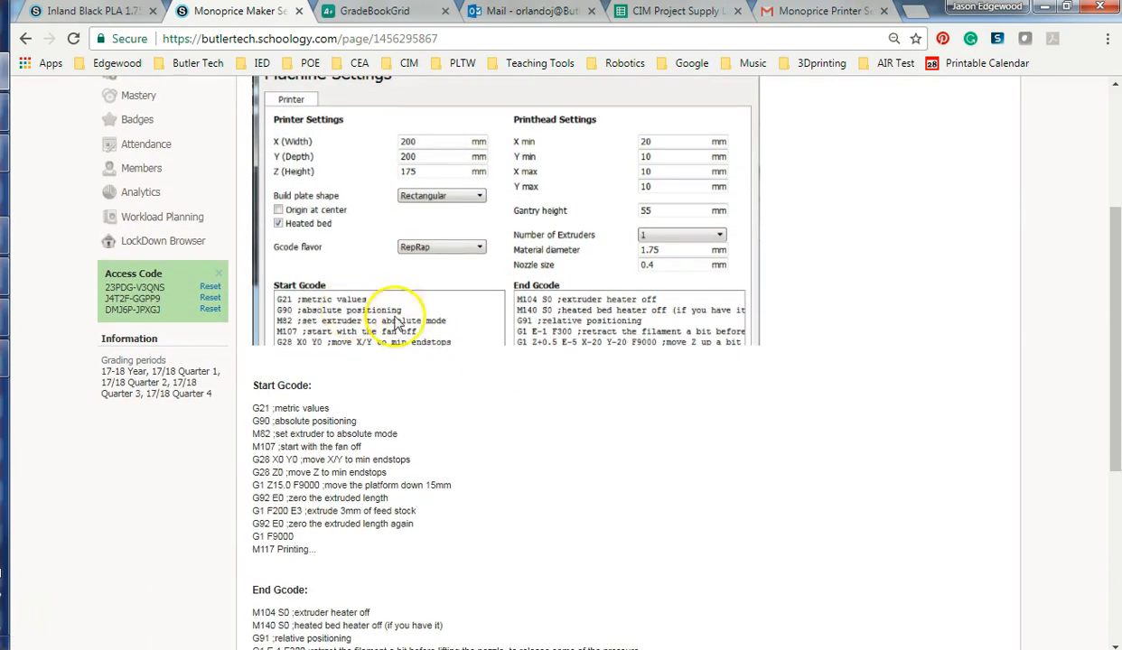
scroll(397, 423, down, 2)
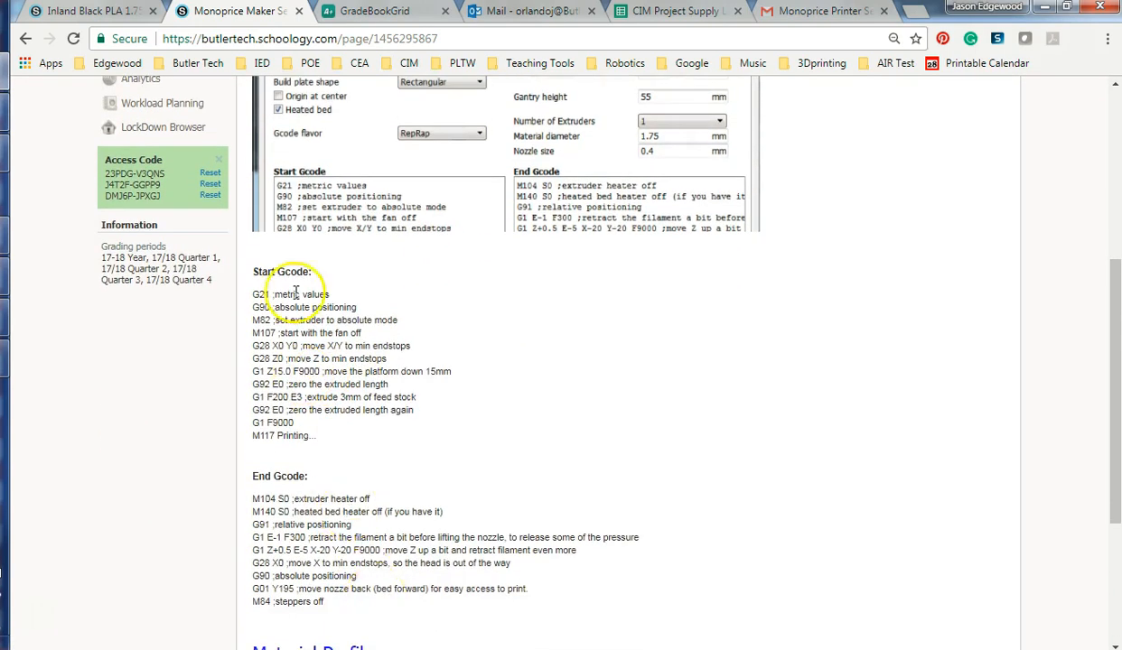
scroll(337, 463, up, 4)
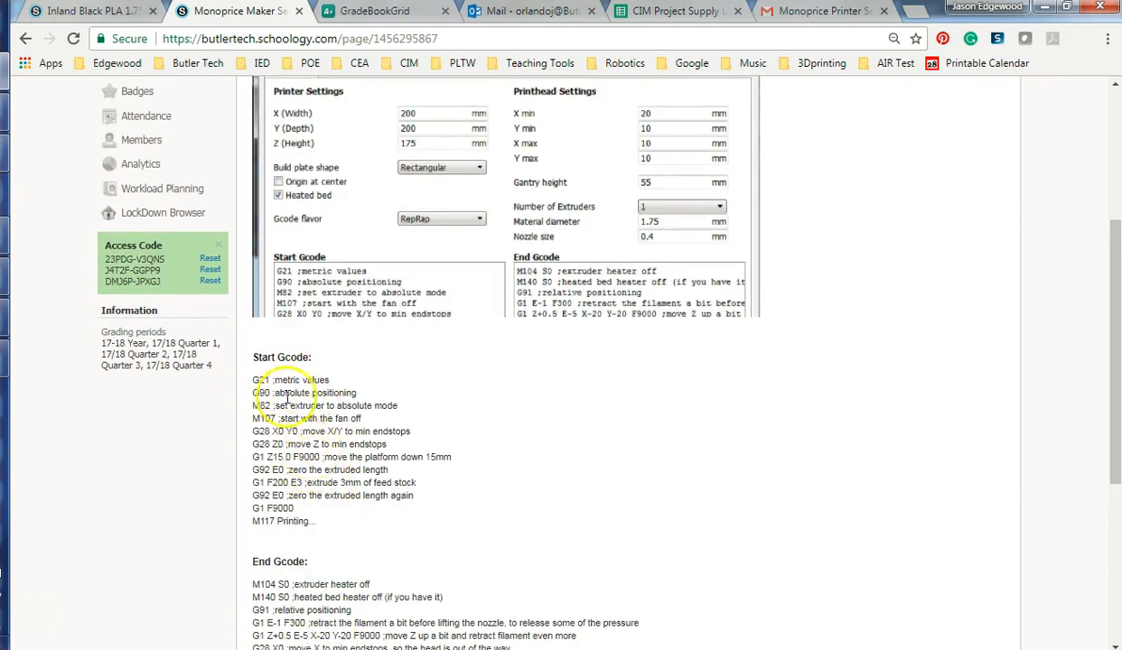
scroll(344, 463, up, 2)
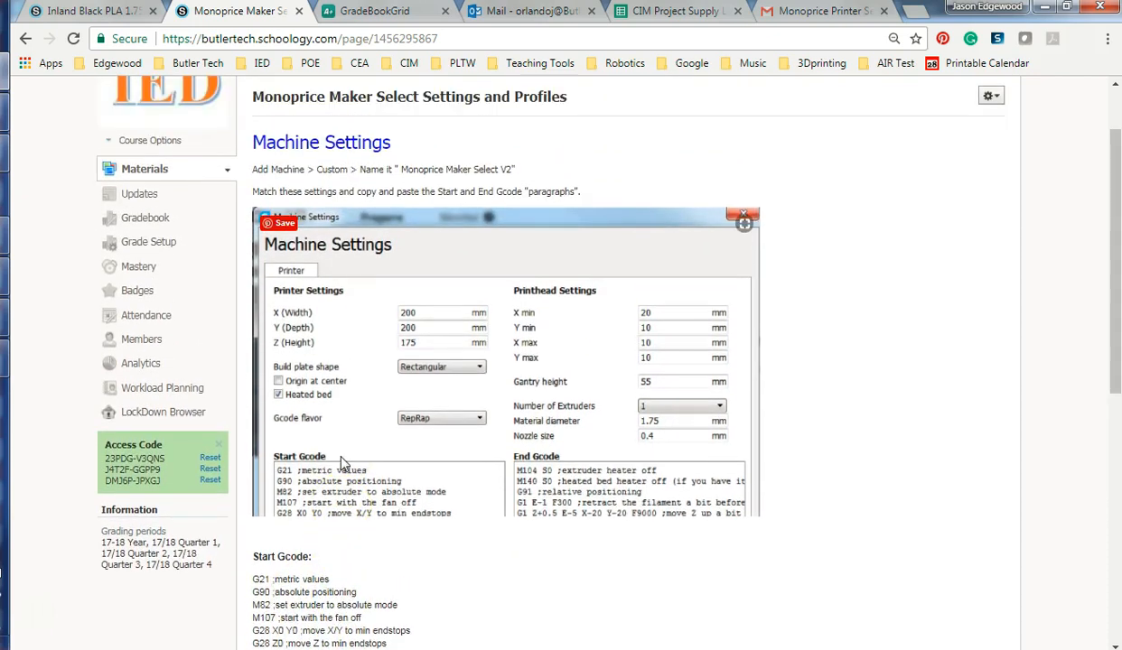
Return to Cura, open the Machine Settings of the Demo Monoprice Maker Select V2 printer, and enlarge the dialog to show the Gcode fully.
key(alt+Tab)
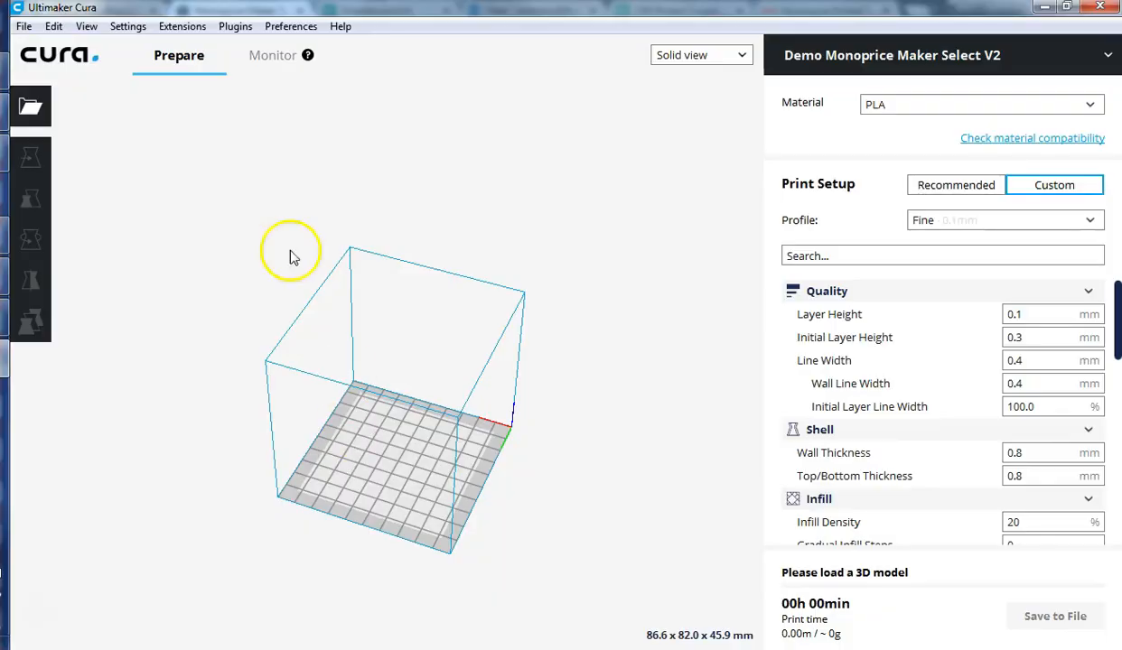
click(127, 26)
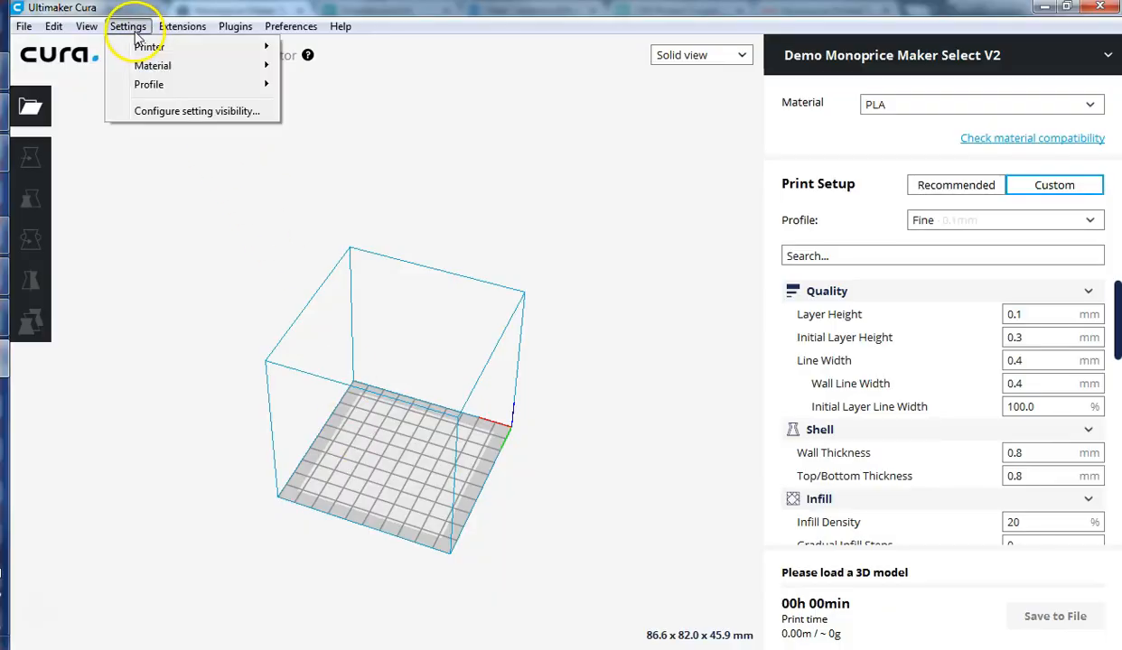
mouse_move(220, 52)
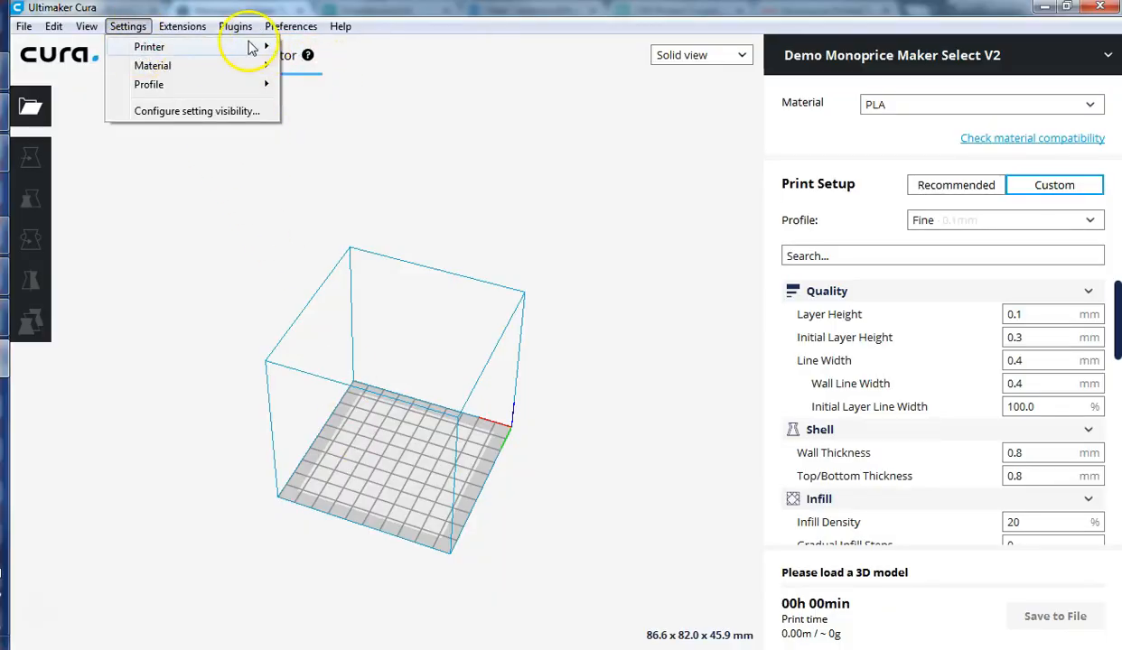
click(343, 131)
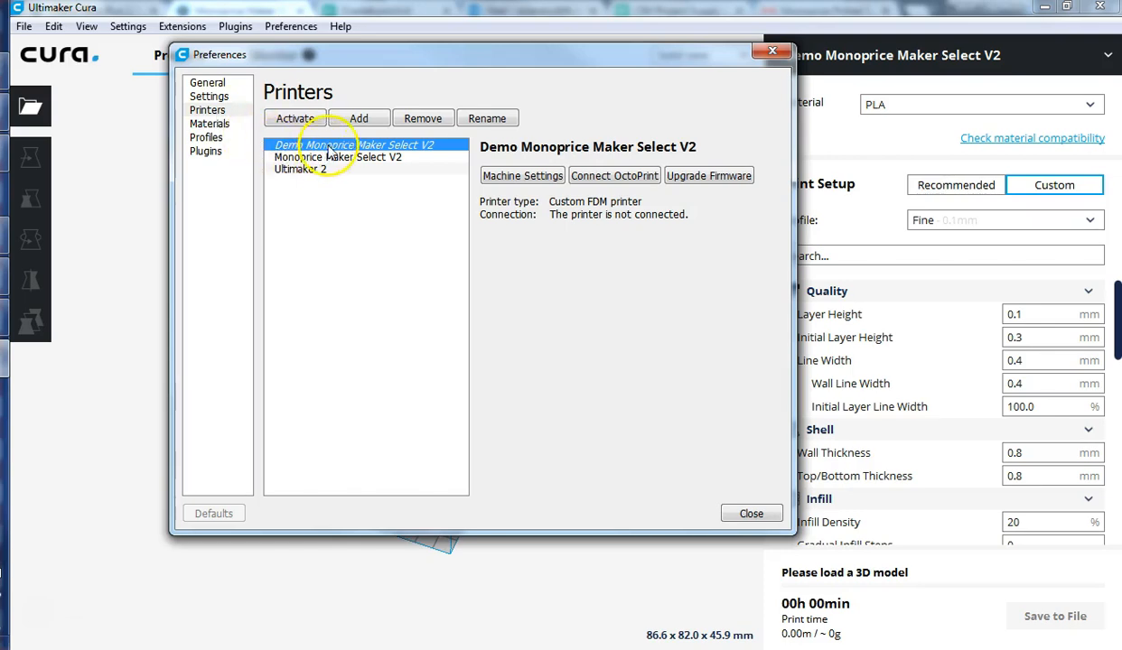
click(542, 178)
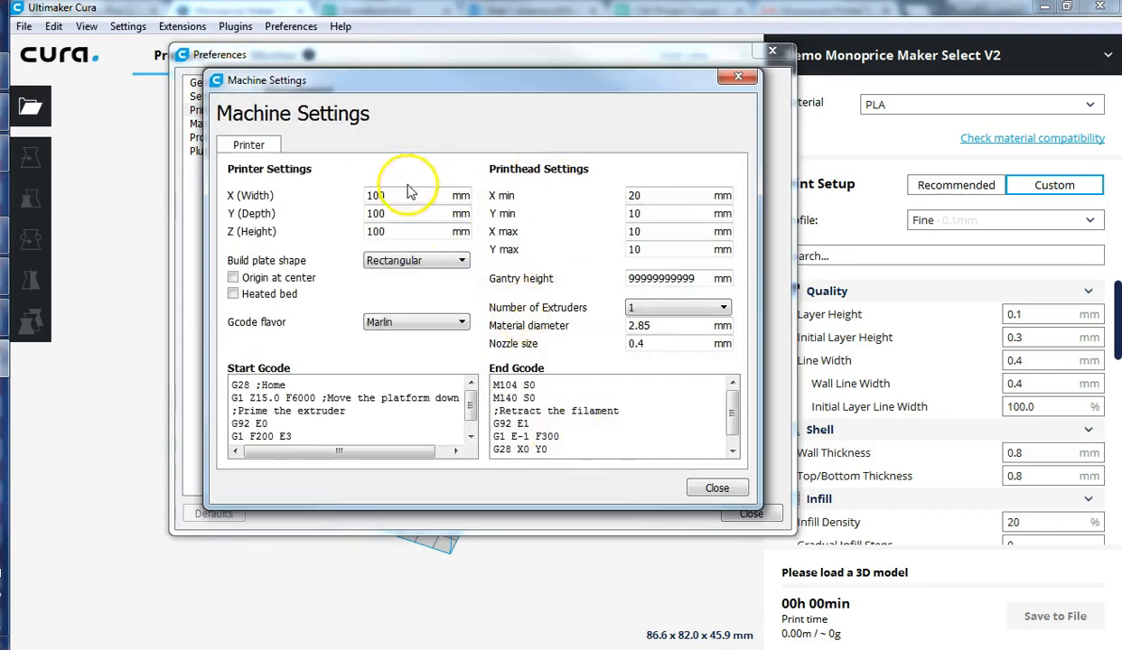
drag(756, 511, 861, 608)
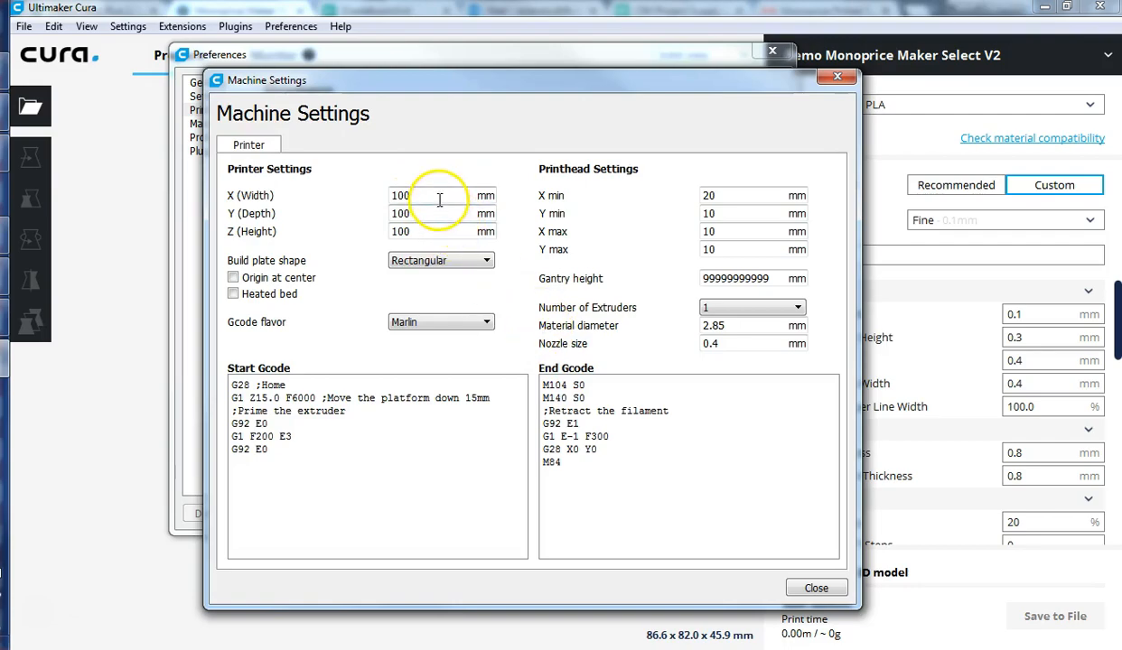
Check the reference dimensions in Chrome, and set the printer's X width and Y depth to 200 mm in Cura.
key(alt+Tab)
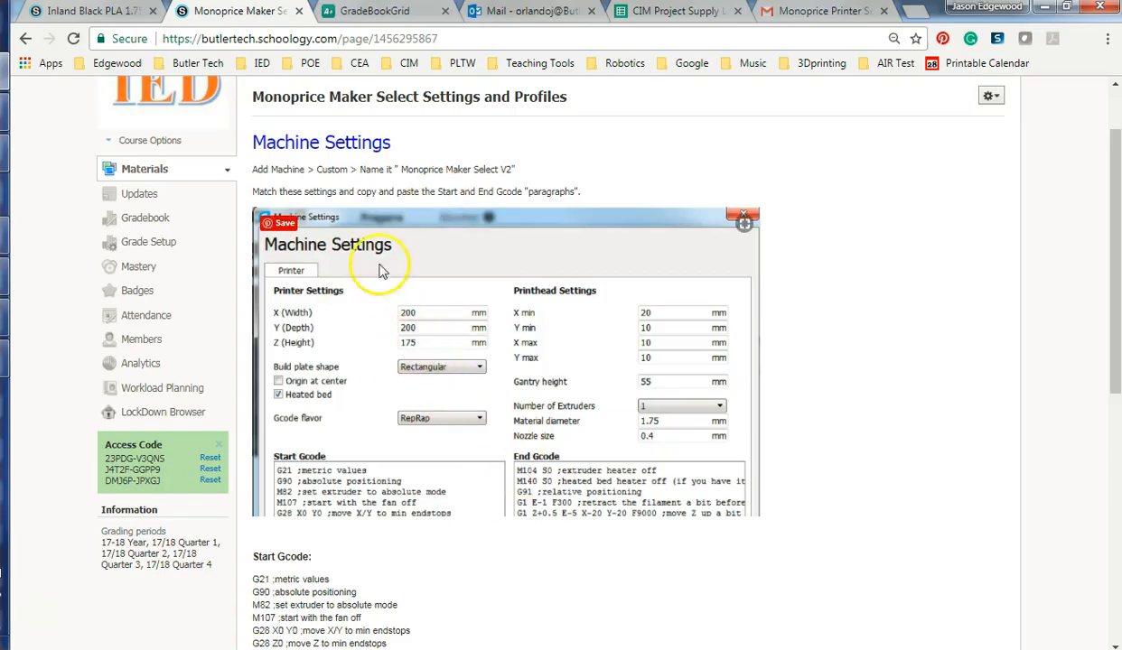
key(alt+Tab)
double_click(400, 195)
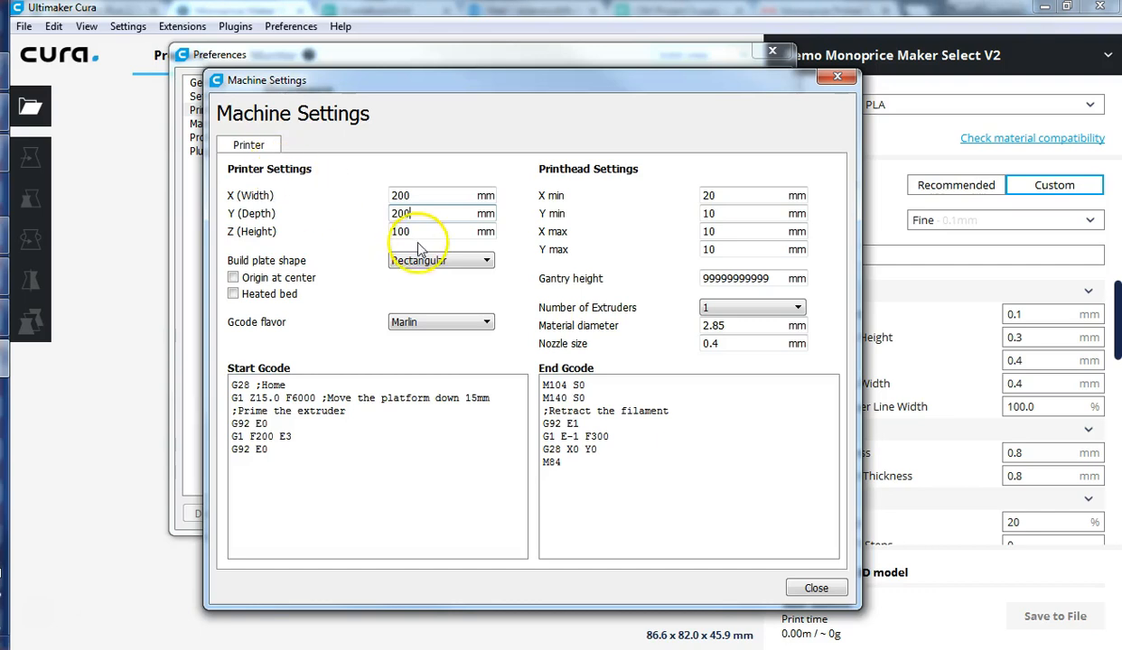
key(Tab)
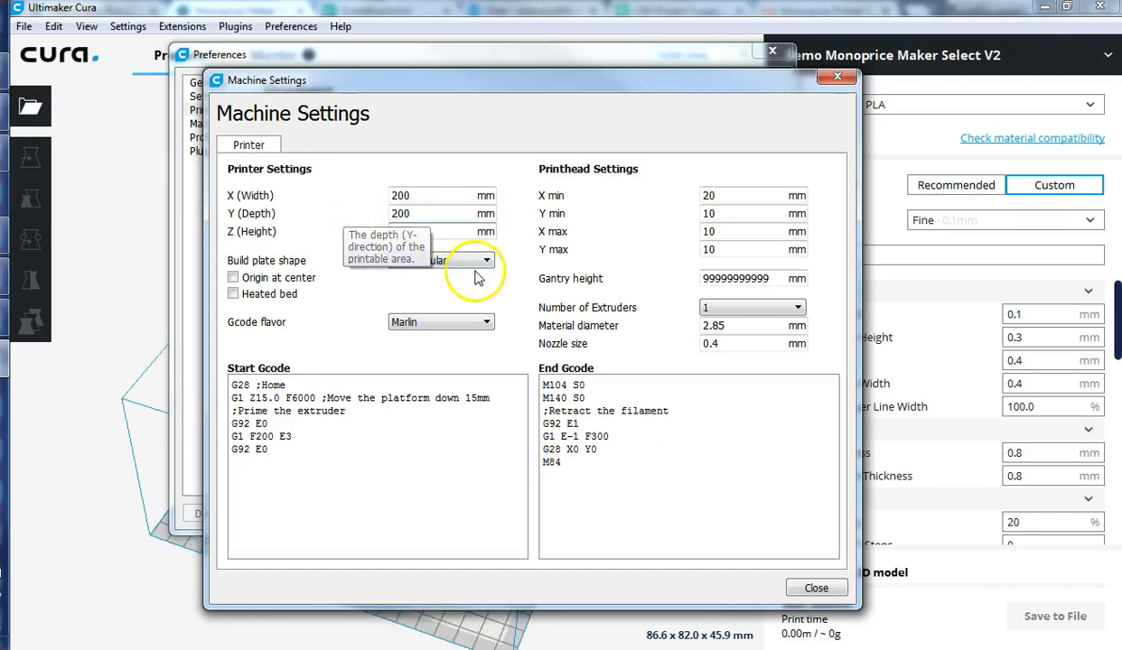
Copy the Start Gcode lines G21 through M117 from the course page in Chrome, and replace the printer's Start Gcode in Cura with them.
key(alt+Tab)
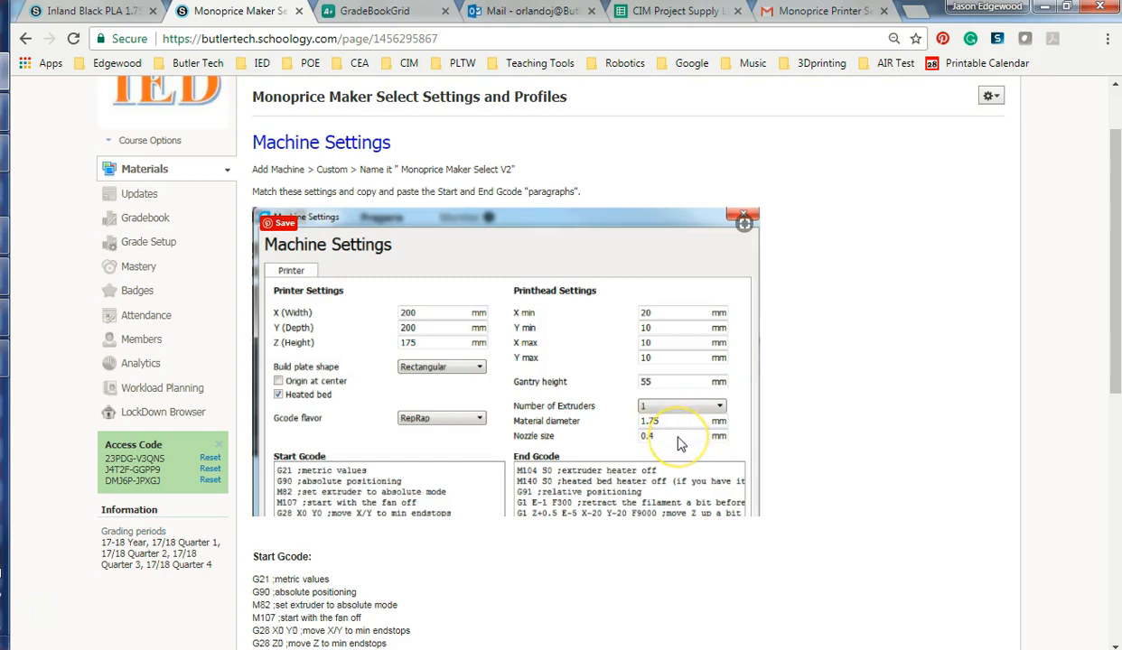
scroll(424, 425, down, 1)
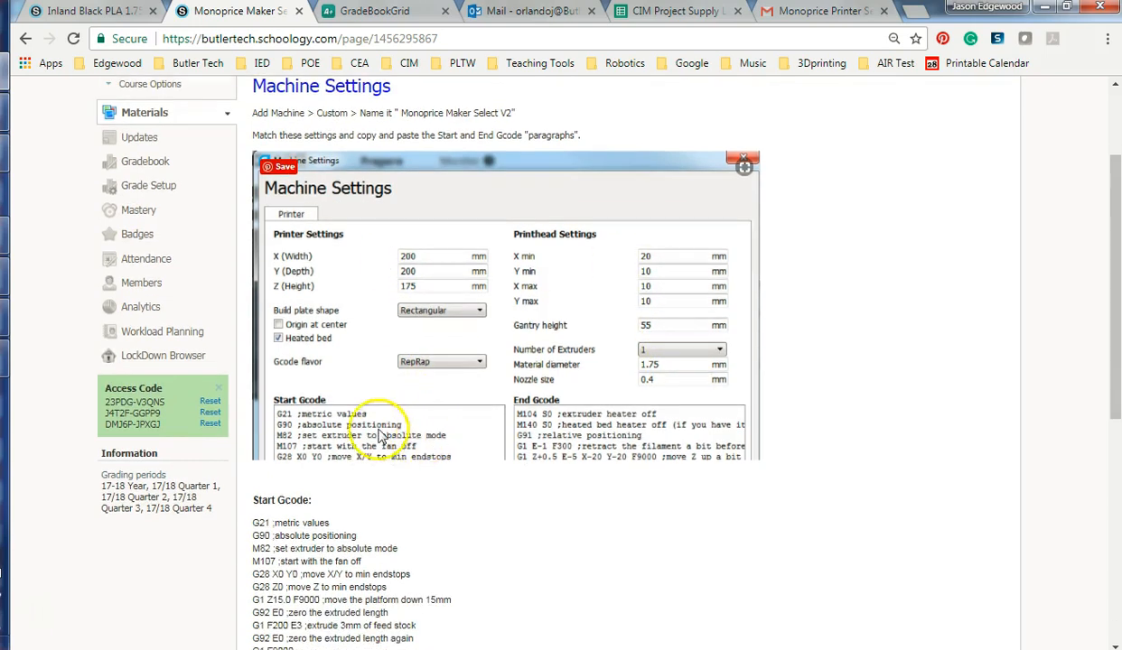
drag(253, 522, 336, 559)
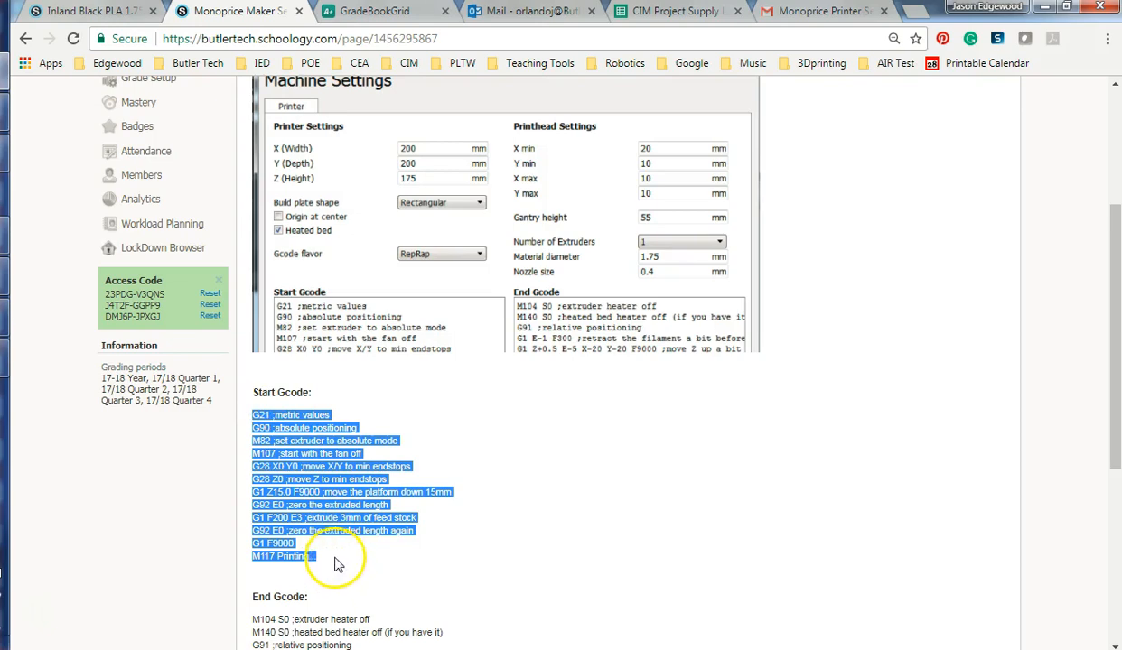
key(alt+Tab)
click(325, 411)
key(ctrl+a)
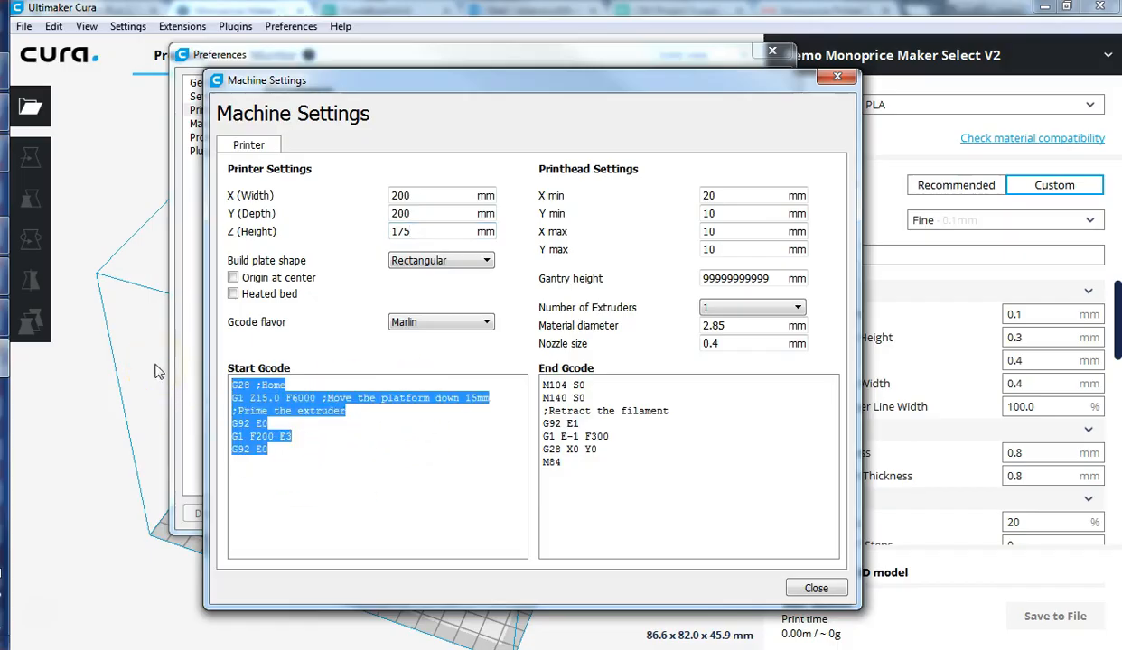
key(ctrl+v)
Remove the blank lines between the pasted Start Gcode commands, and close the Machine Settings.
drag(309, 446, 315, 445)
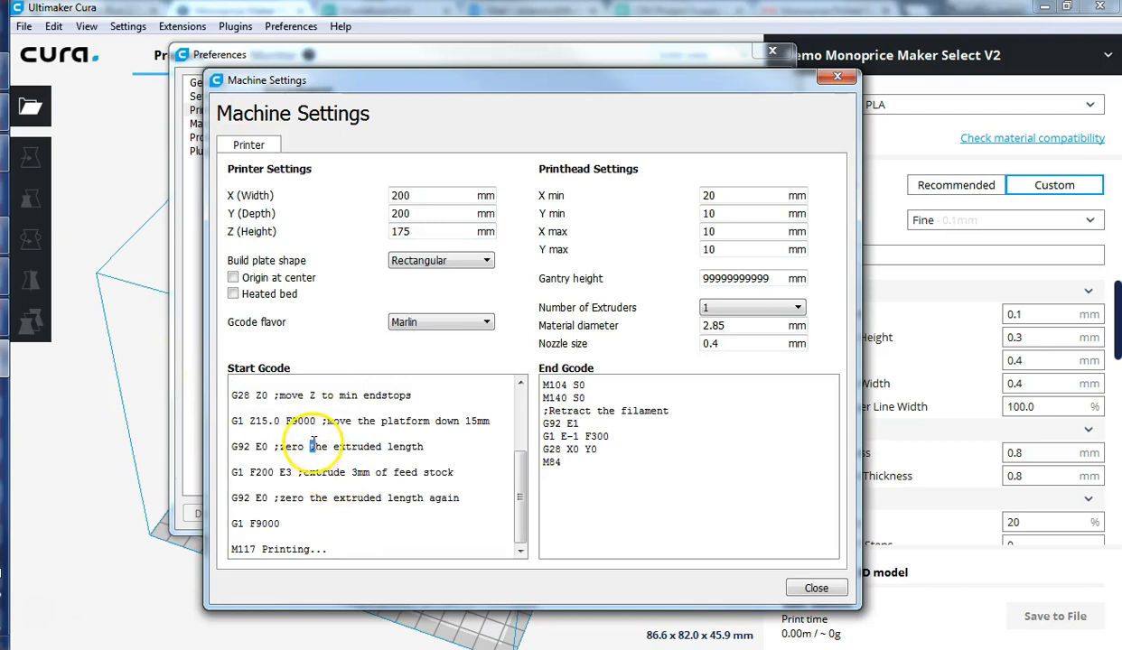
drag(519, 488, 499, 412)
click(268, 395)
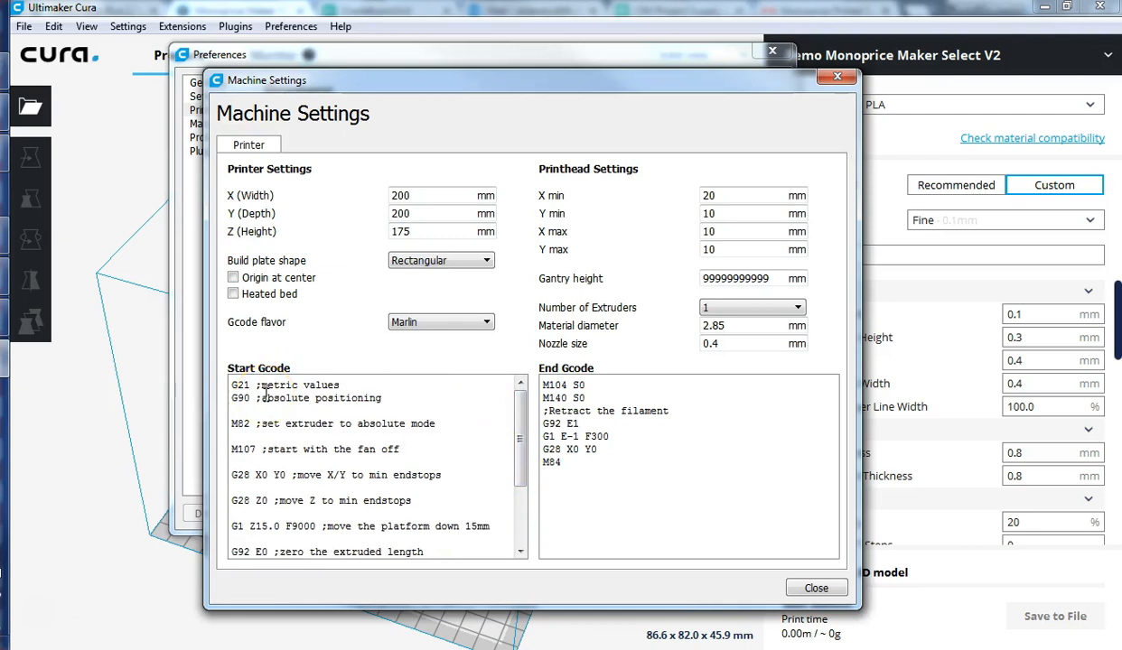
key(BackSpace)
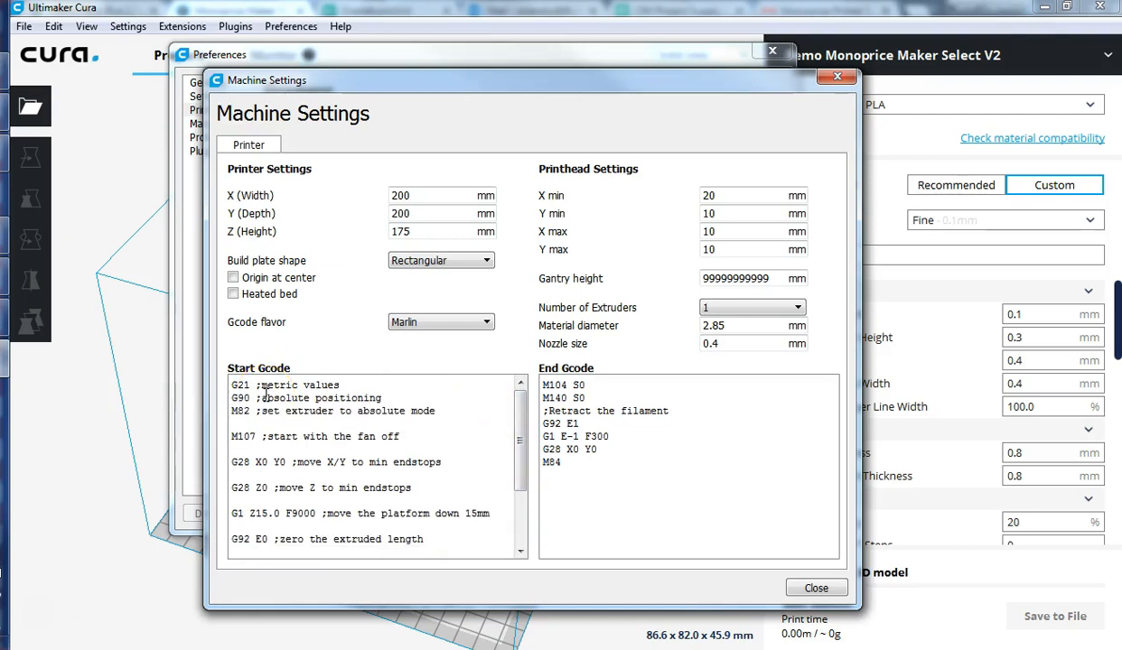
key(BackSpace)
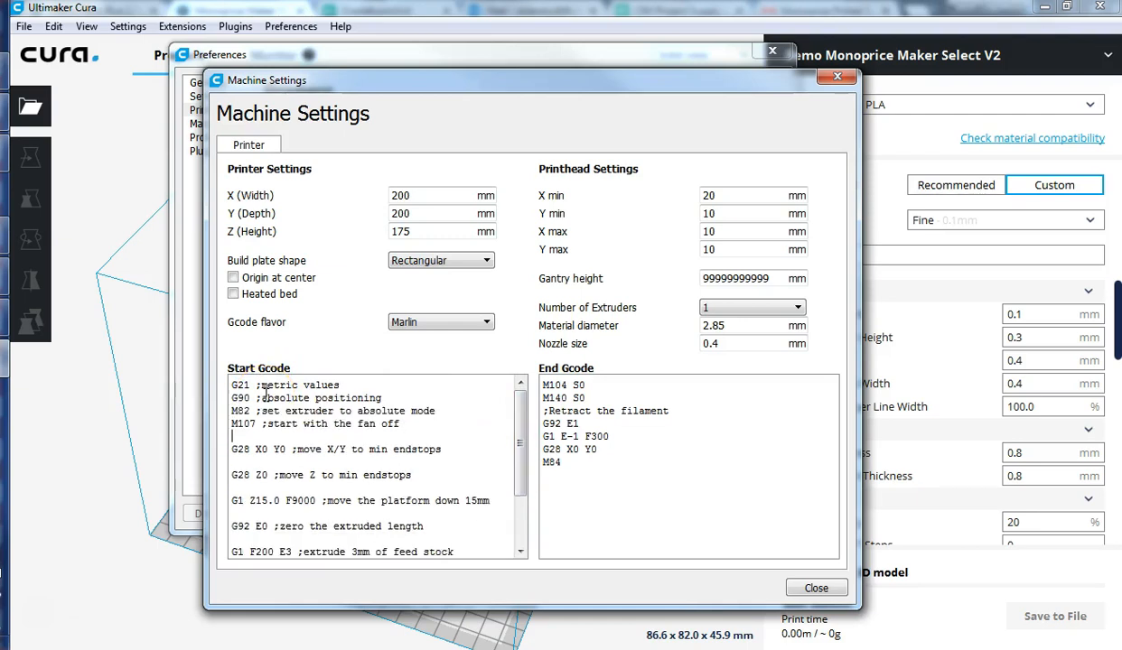
key(BackSpace)
key(Down)
key(BackSpace)
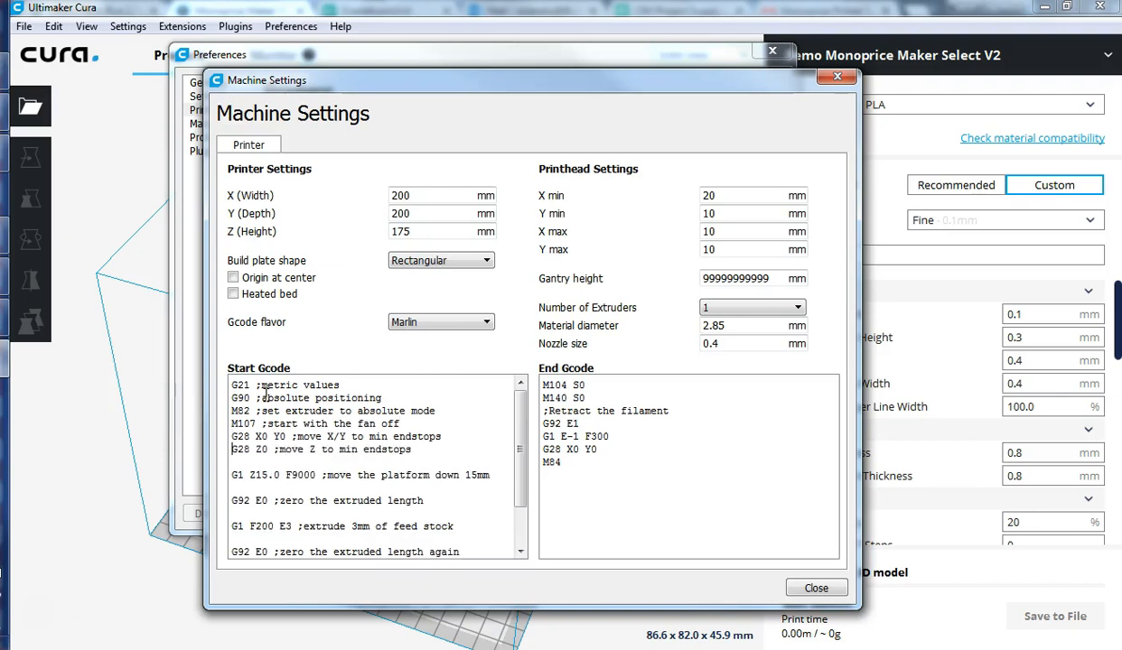
key(Delete)
key(Delete)
key(Down)
key(Delete)
key(Down)
key(Delete)
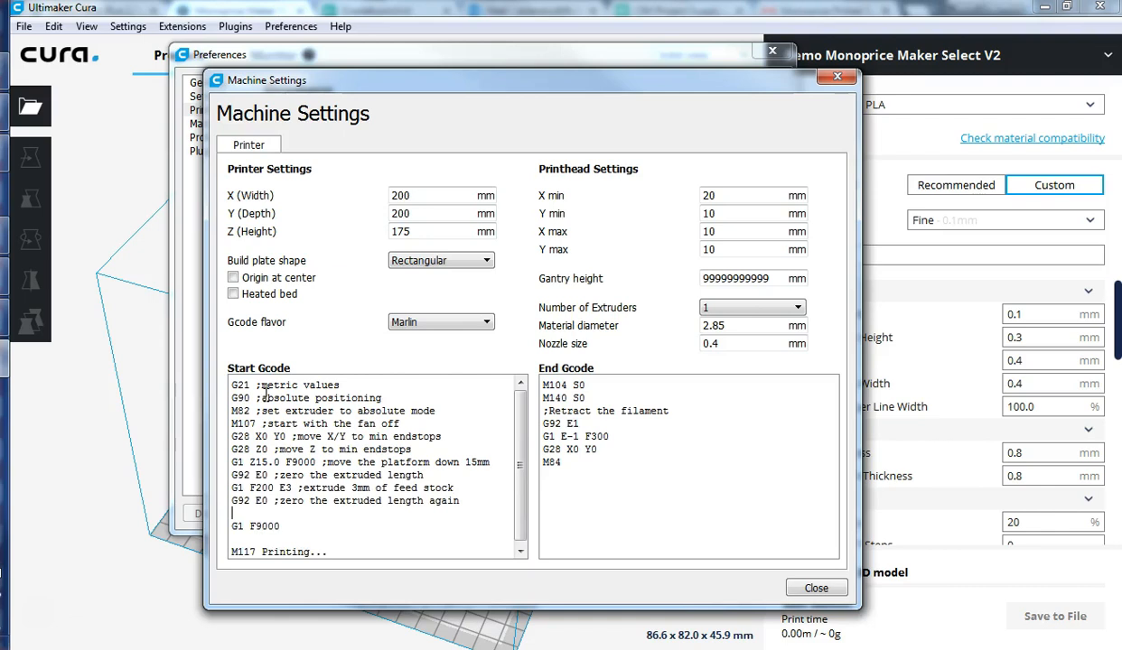
key(Delete)
key(Delete)
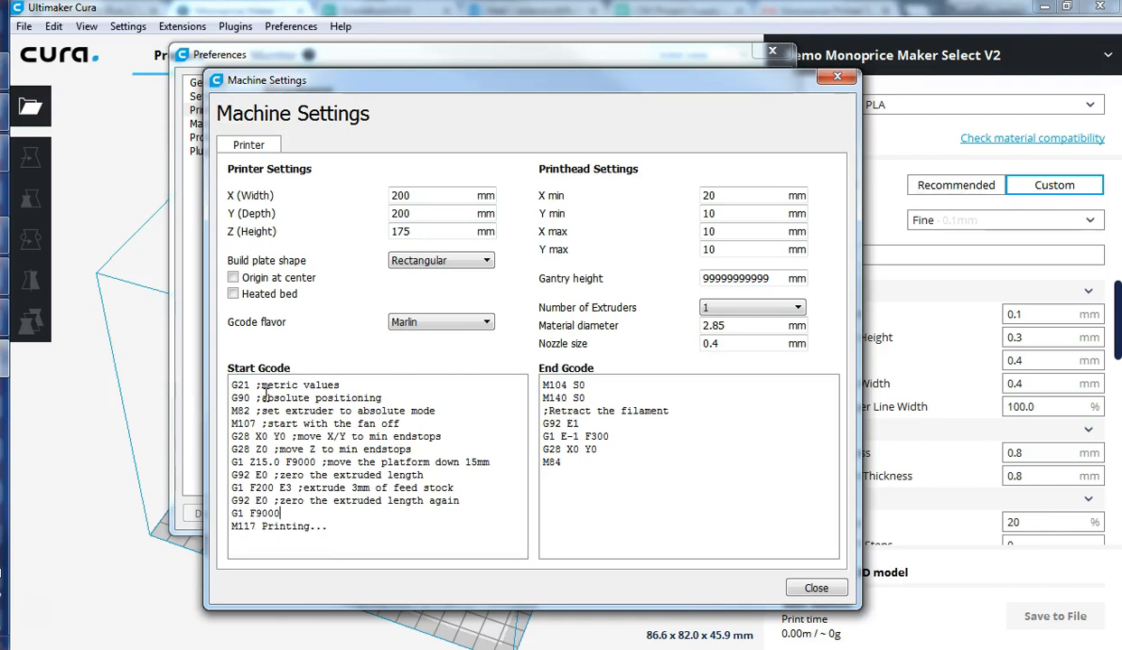
click(807, 588)
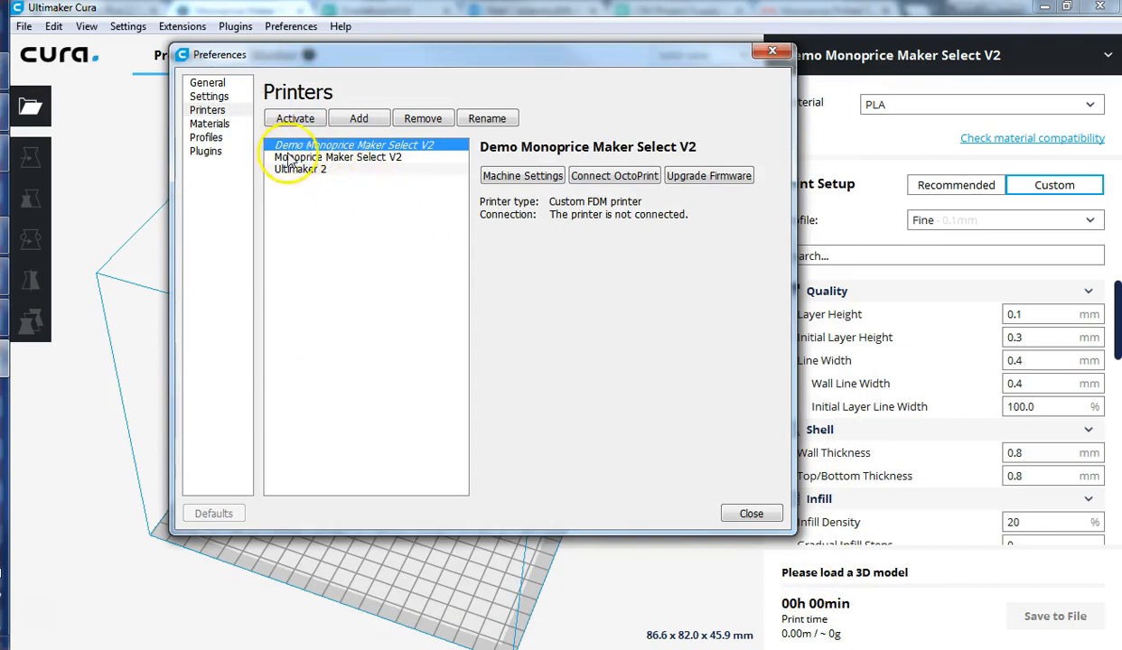
Check the Monoprice Maker Select V2 and Ultimaker 2 entries in the printer list, and close the preferences.
click(295, 119)
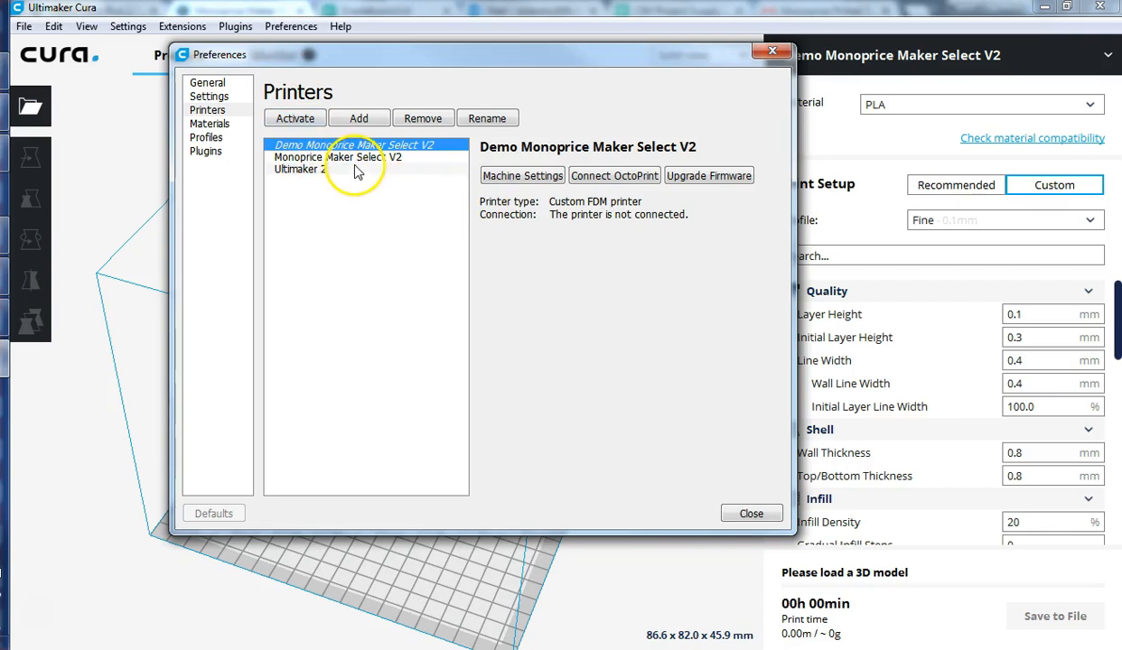
click(318, 171)
click(357, 160)
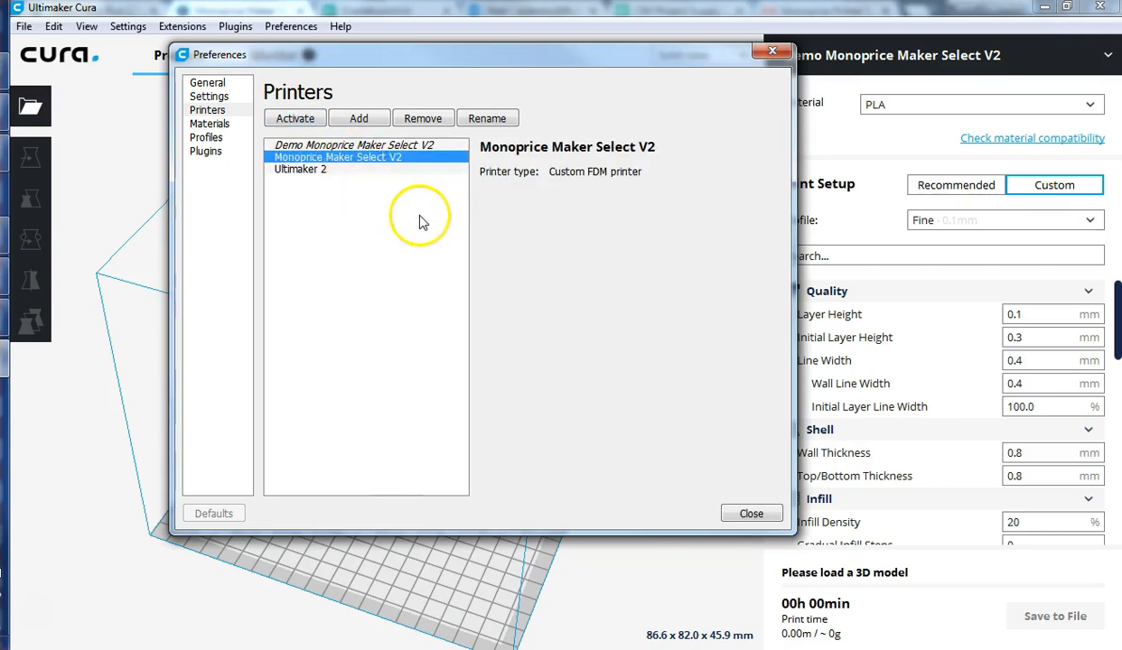
click(321, 170)
click(339, 159)
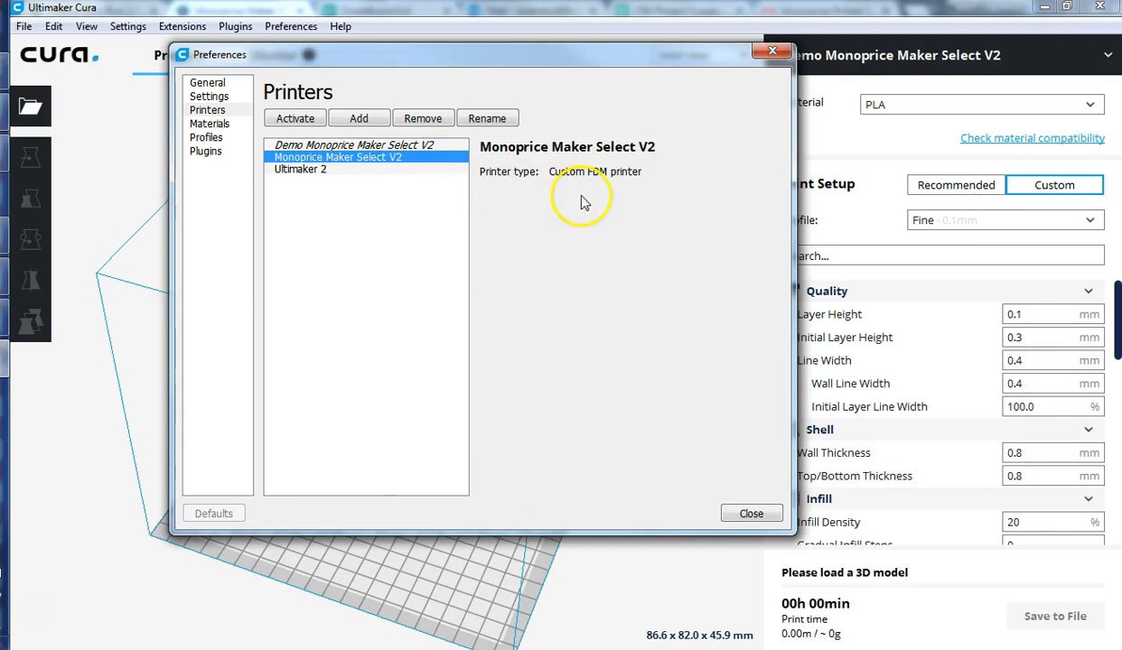
click(749, 513)
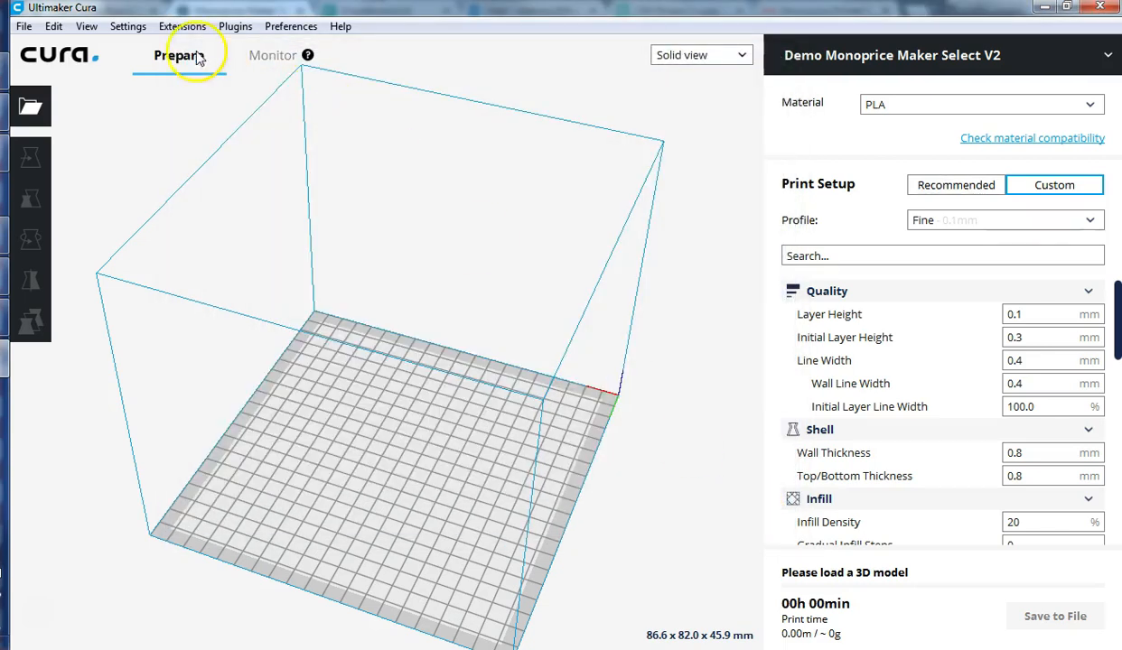
Reopen printer management and compare the options offered for the demo printer, Monoprice Maker Select V2 and Ultimaker 2.
click(128, 26)
mouse_move(149, 45)
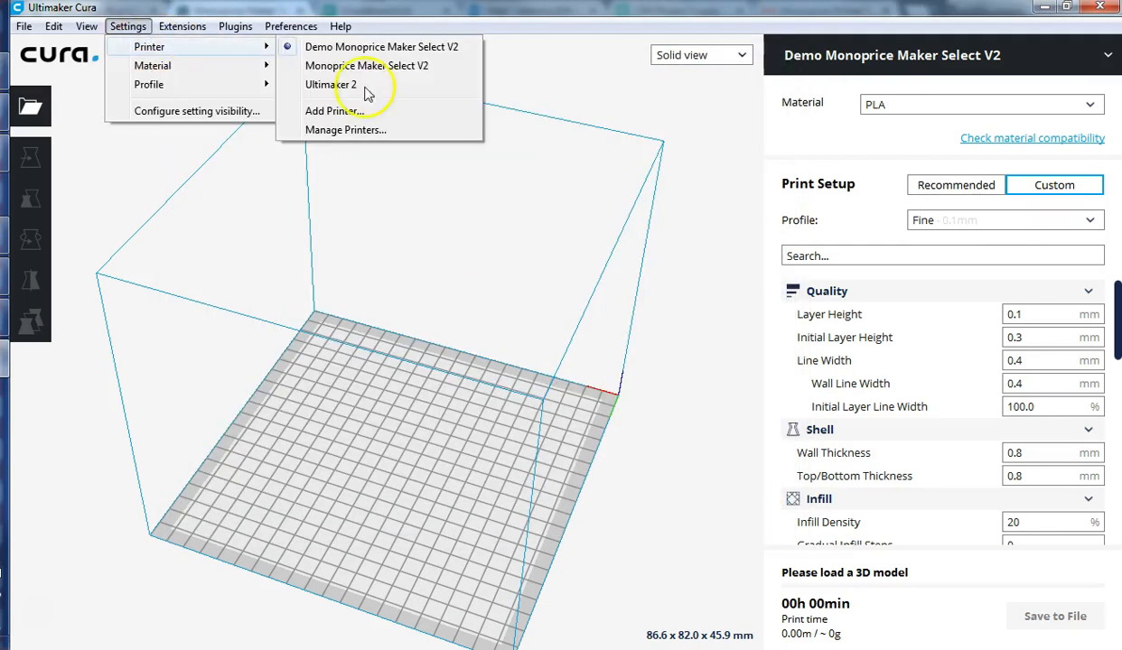
click(386, 143)
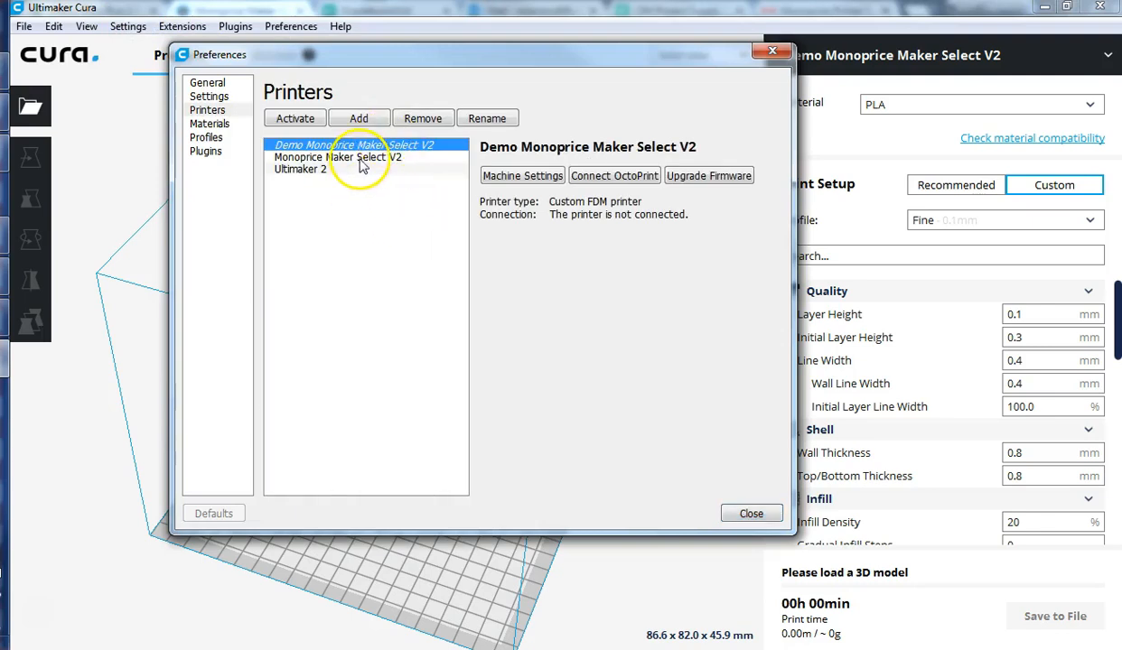
click(358, 158)
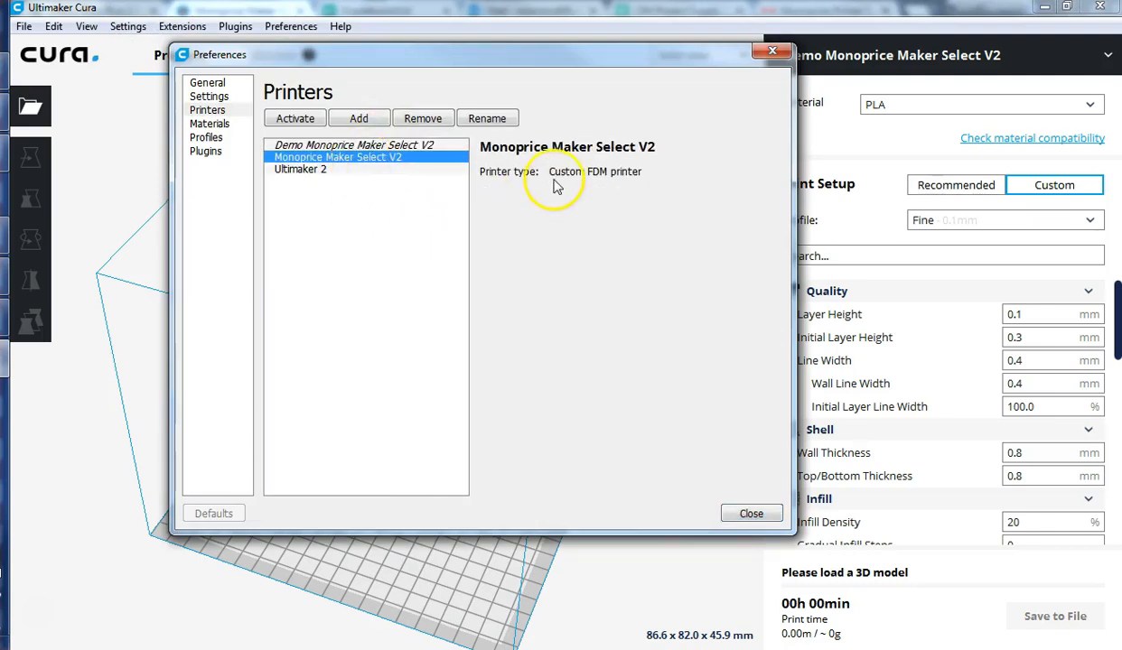
click(336, 169)
click(358, 147)
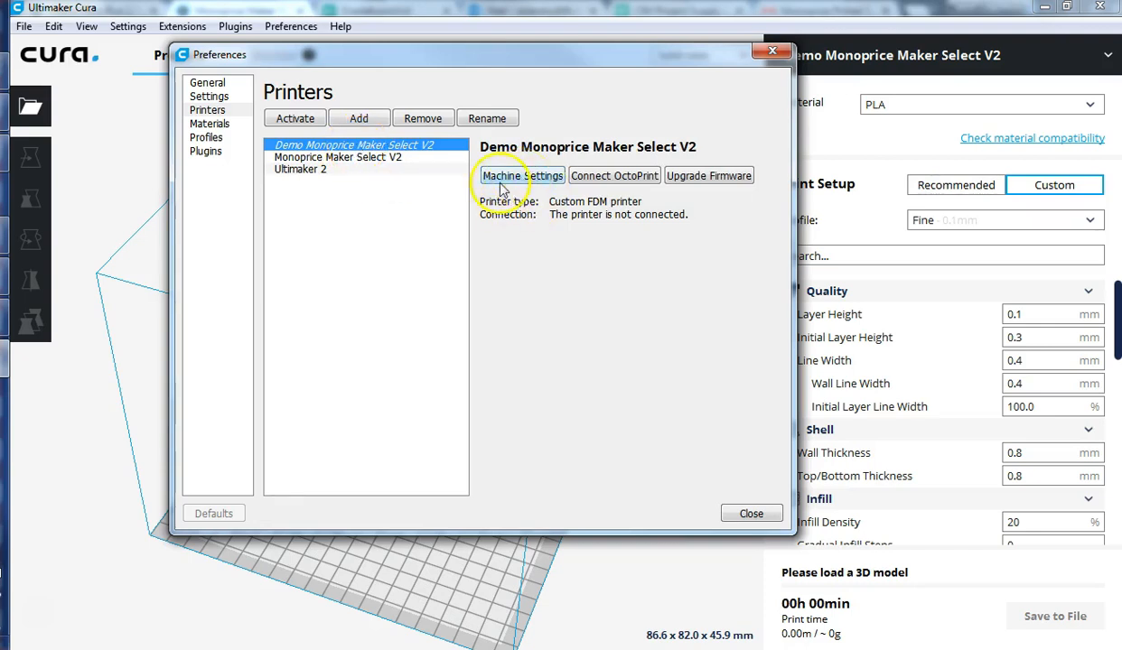
click(343, 159)
click(325, 171)
click(327, 158)
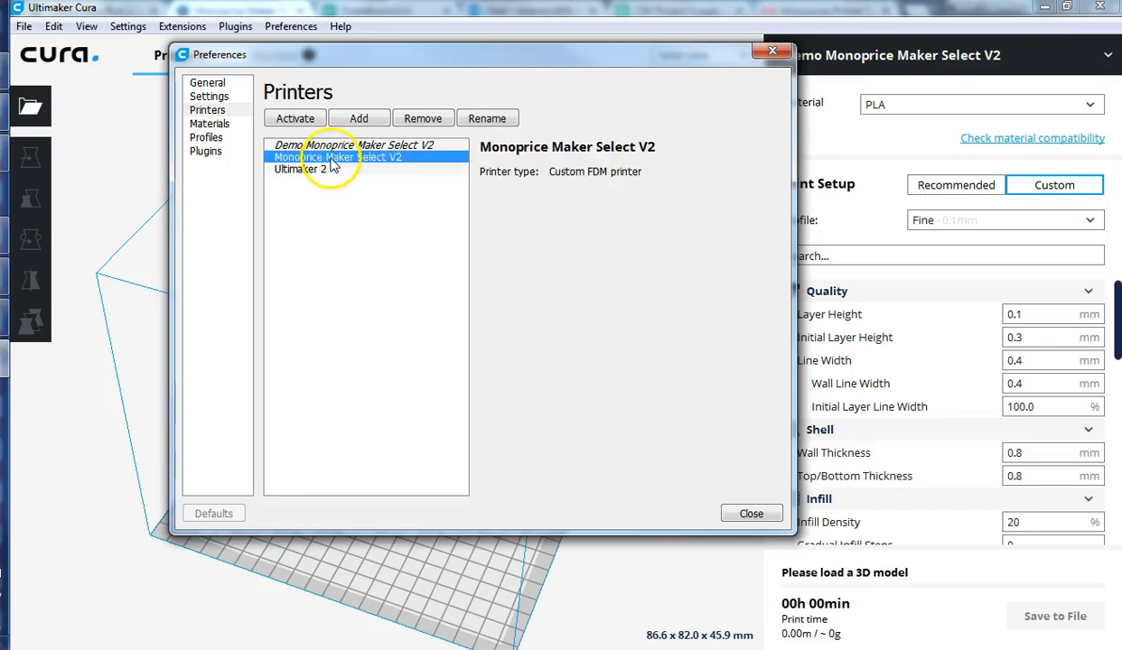
click(750, 513)
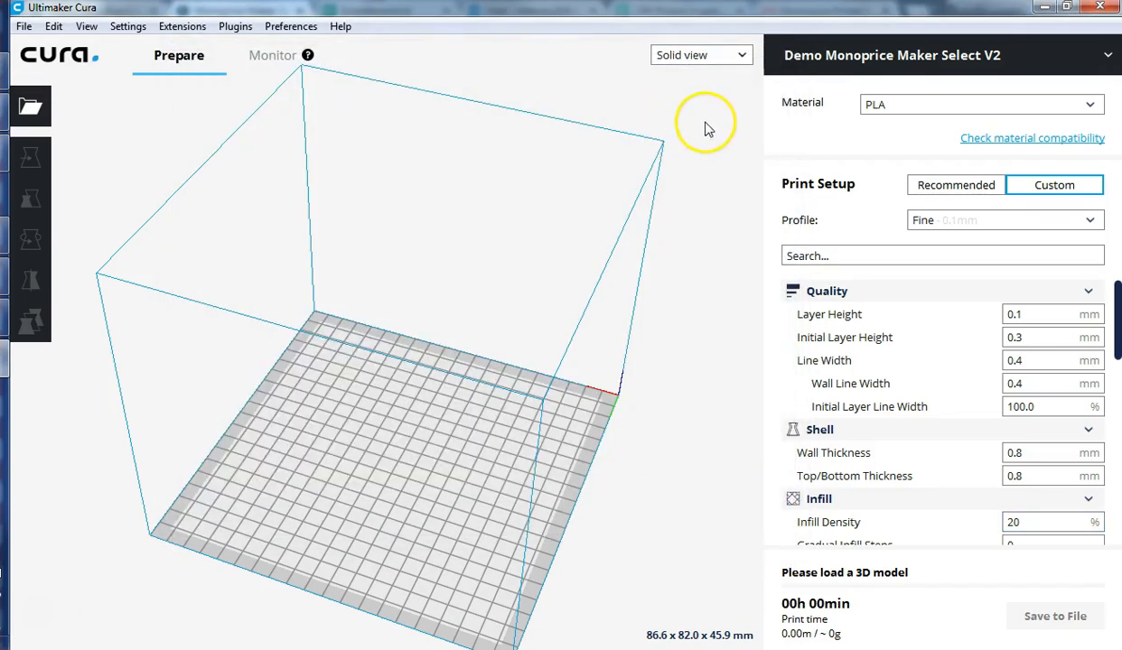
Make Monoprice Maker Select V2 the active printer, and compare its options with the other printers in printer management.
click(1109, 55)
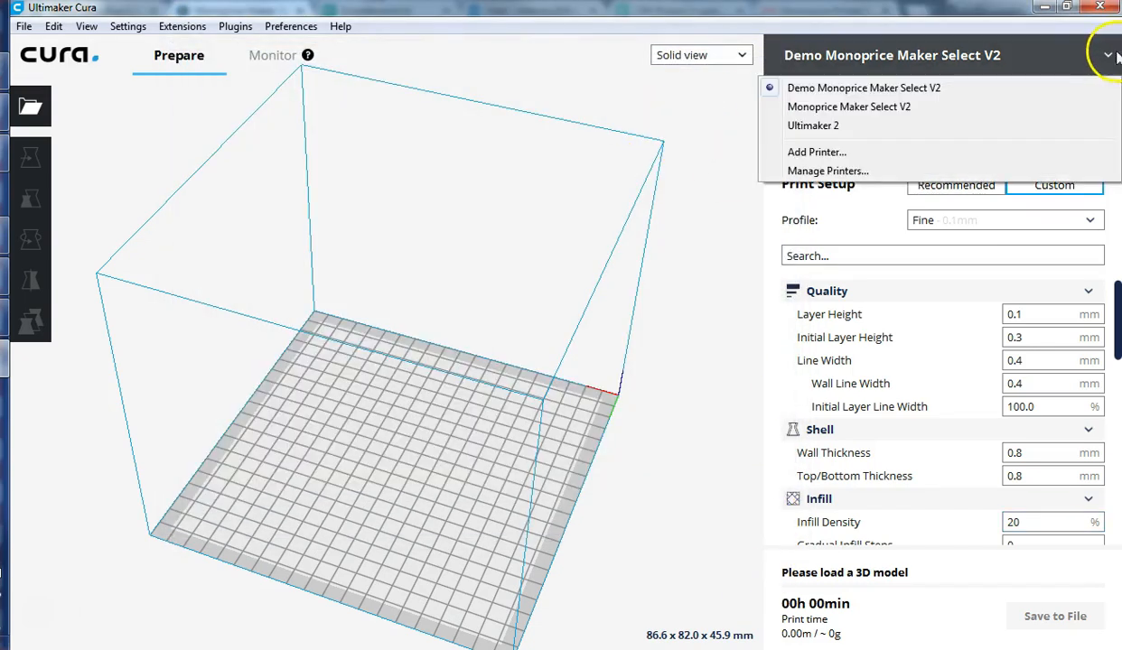
click(863, 106)
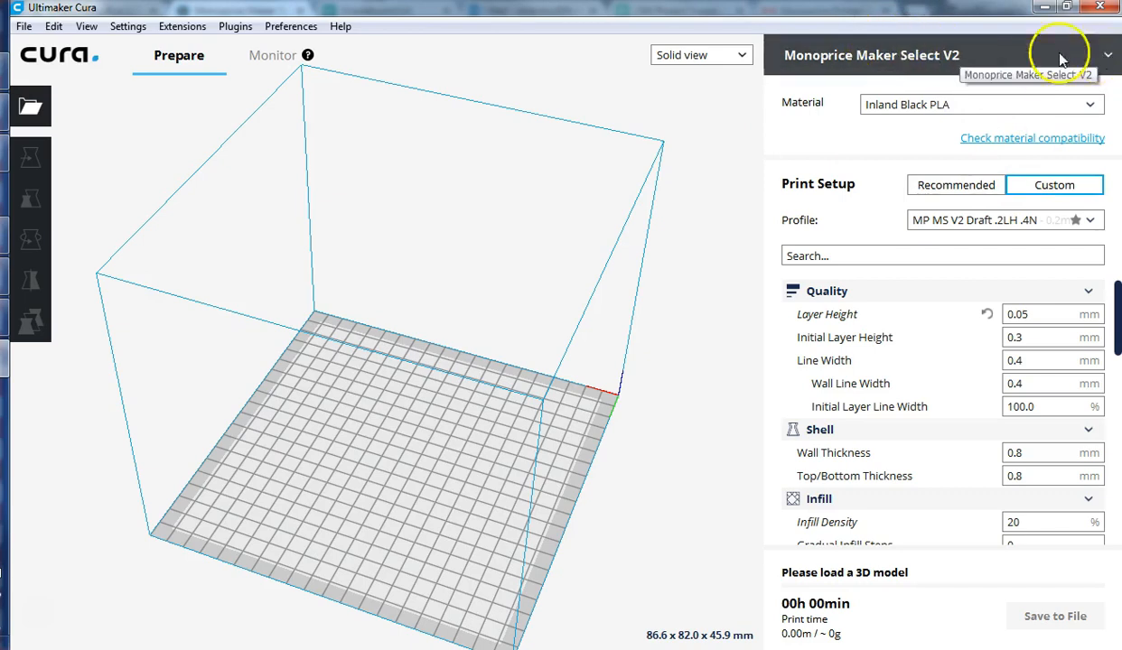
click(127, 27)
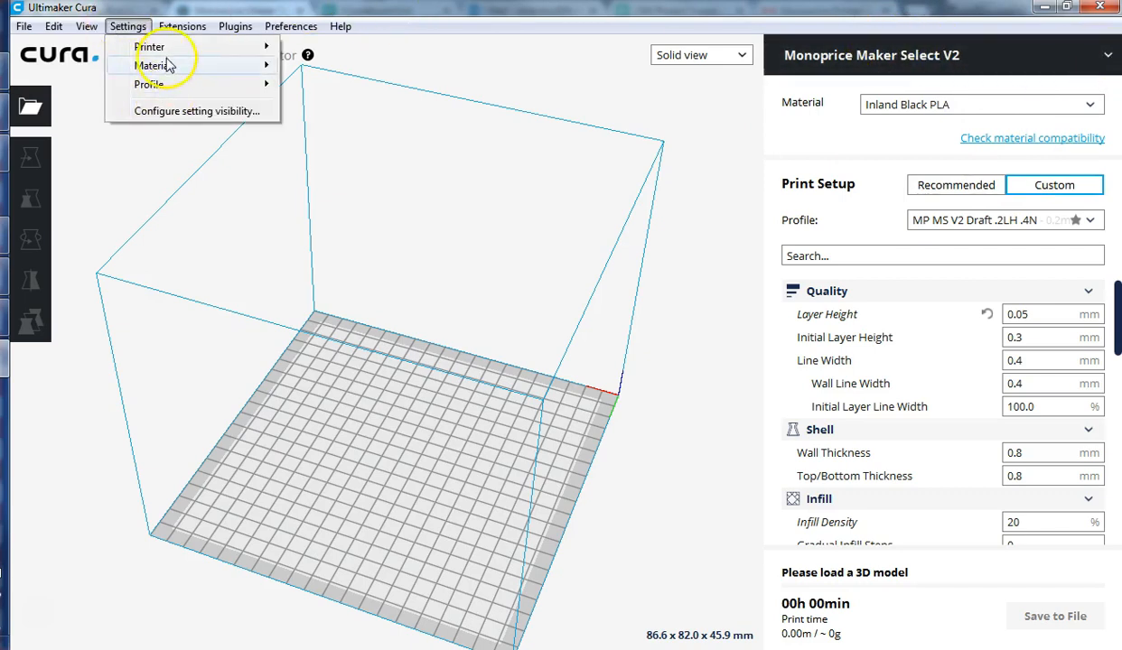
mouse_move(145, 47)
click(398, 136)
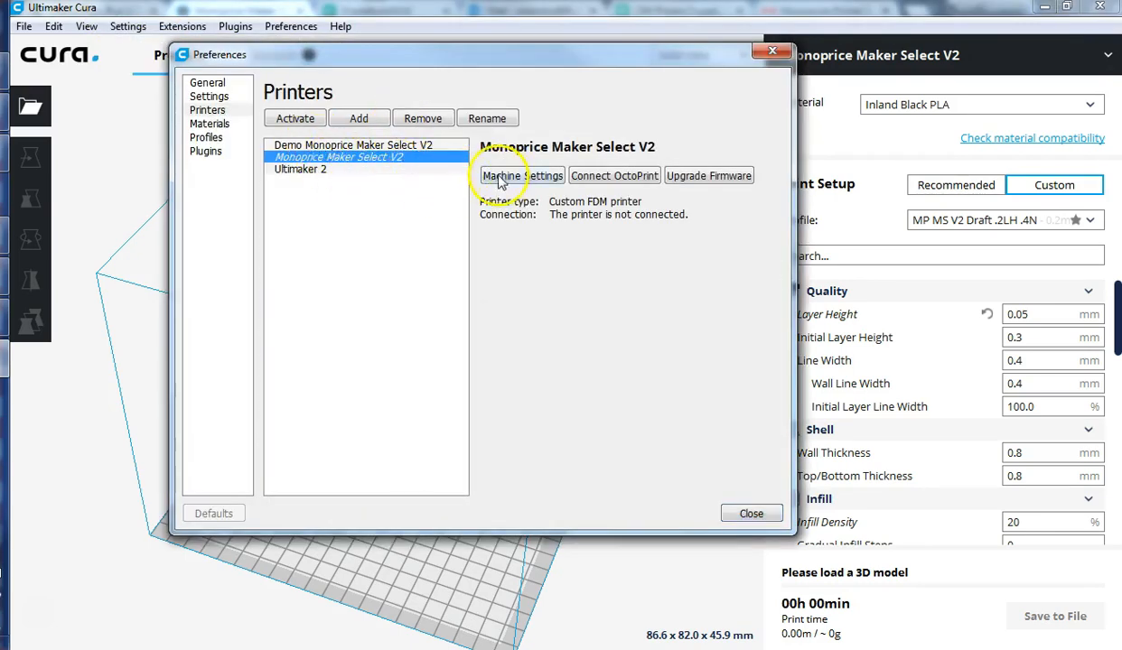
click(402, 145)
click(331, 170)
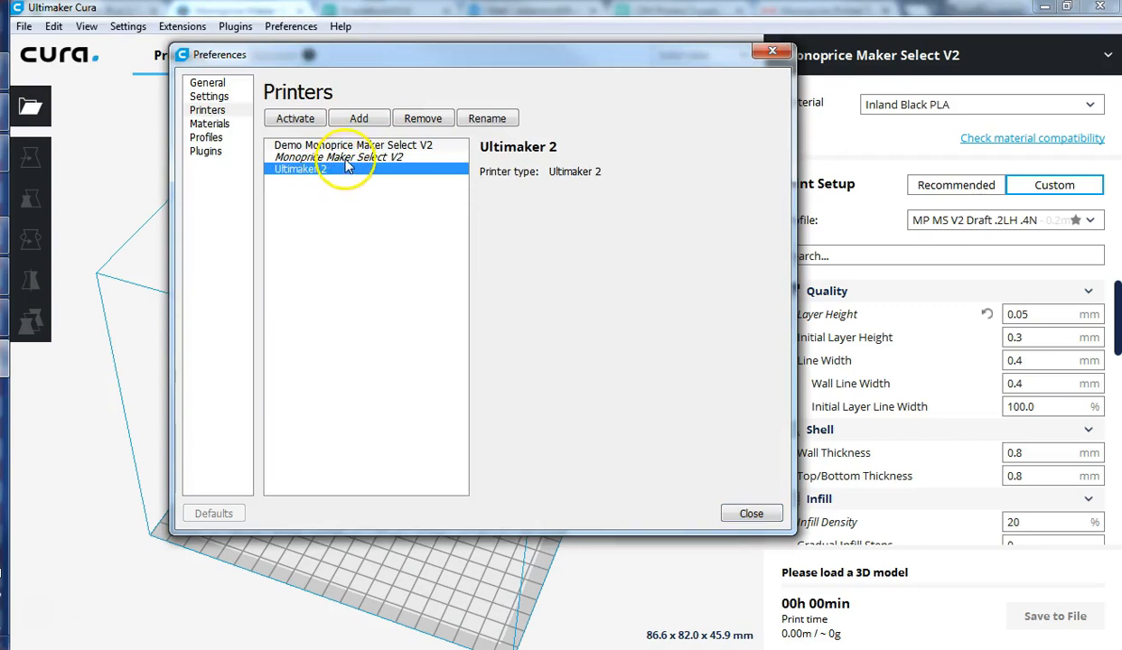
click(356, 157)
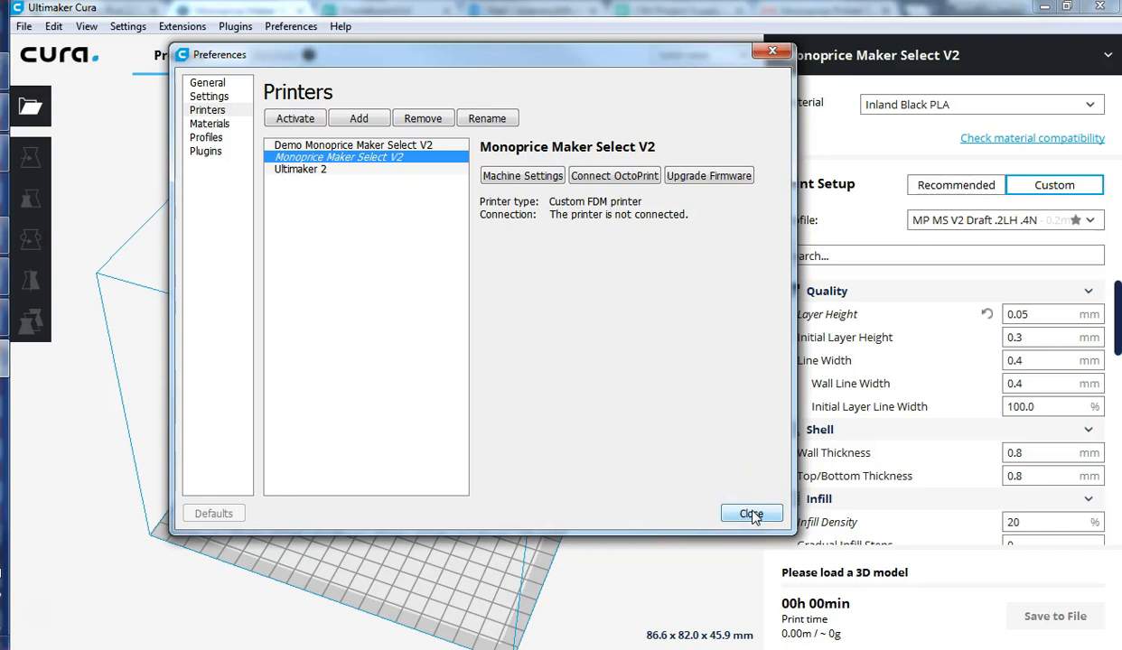
Review the material preferences for the Monoprice Maker Select V2, including the import option, and close the preferences.
click(216, 126)
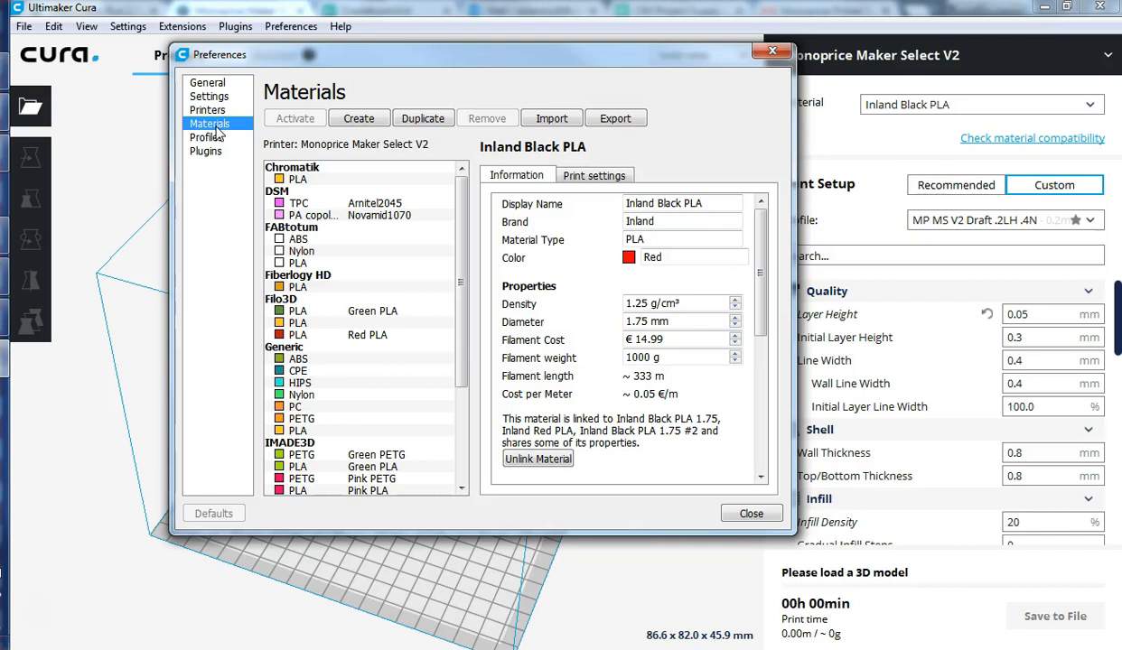
click(552, 120)
click(752, 513)
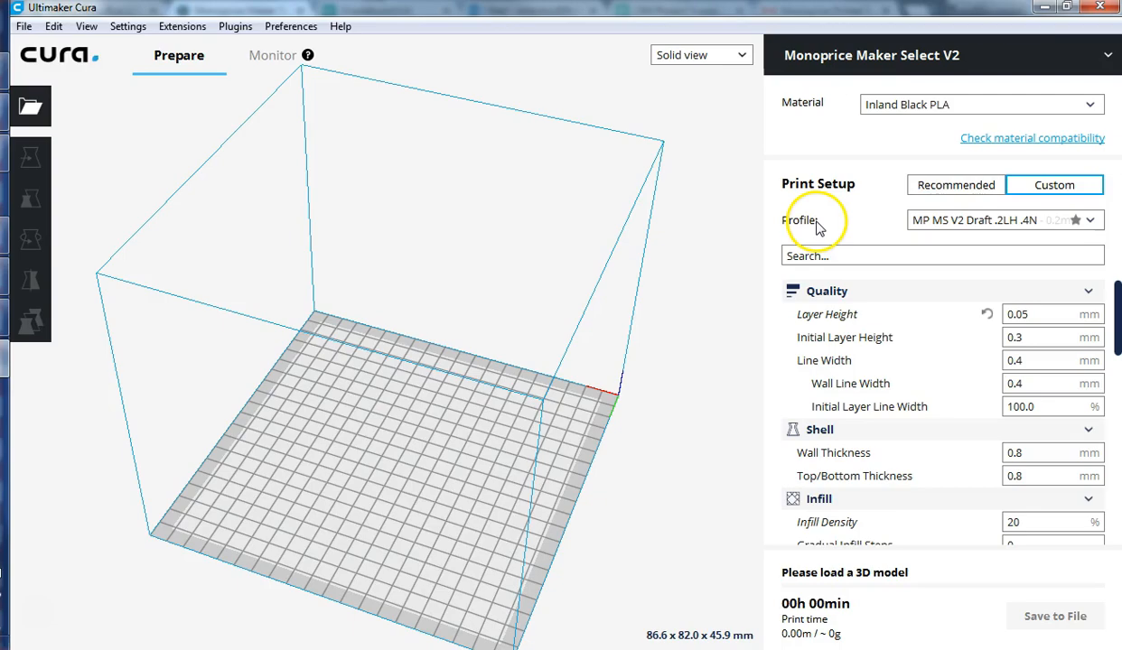
Switch to Chrome, open the "Material Profile Inland Black PLA" link on the course page, and download Inland Black PLA 1.75.xml.fdm_material.
click(5, 68)
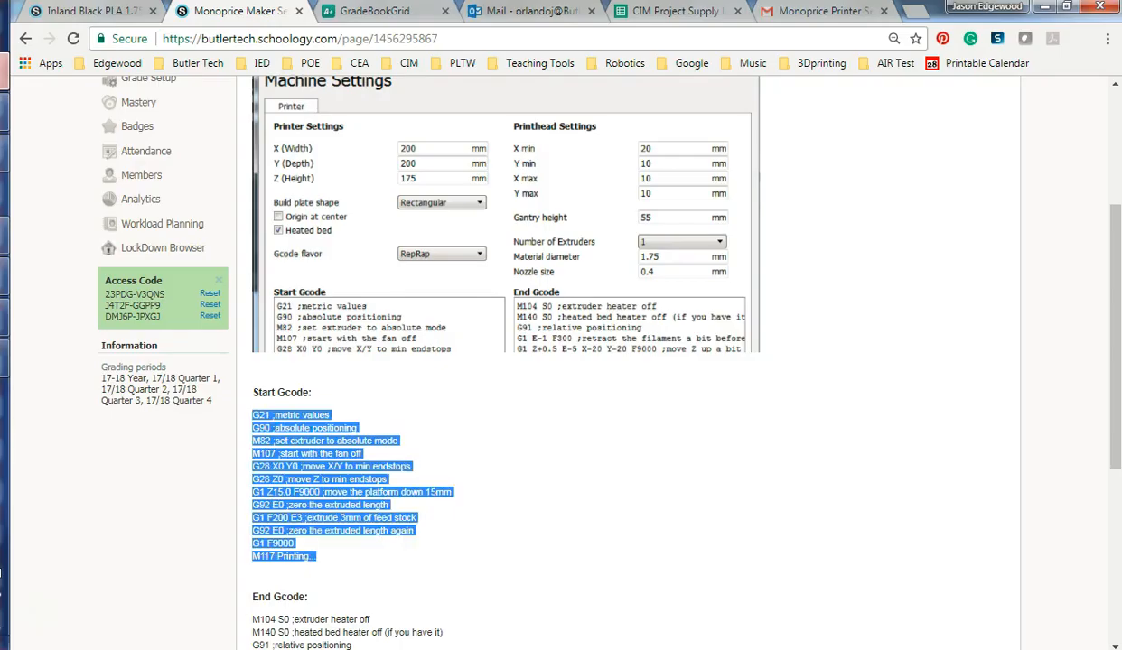
scroll(556, 465, down, 3)
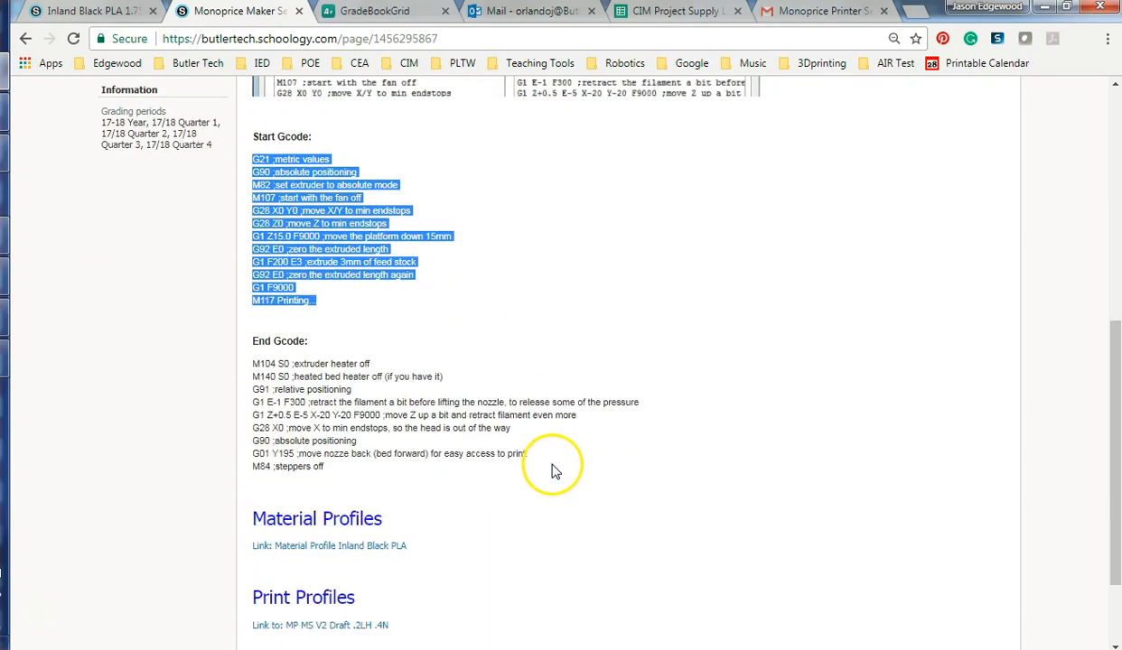
scroll(550, 468, down, 2)
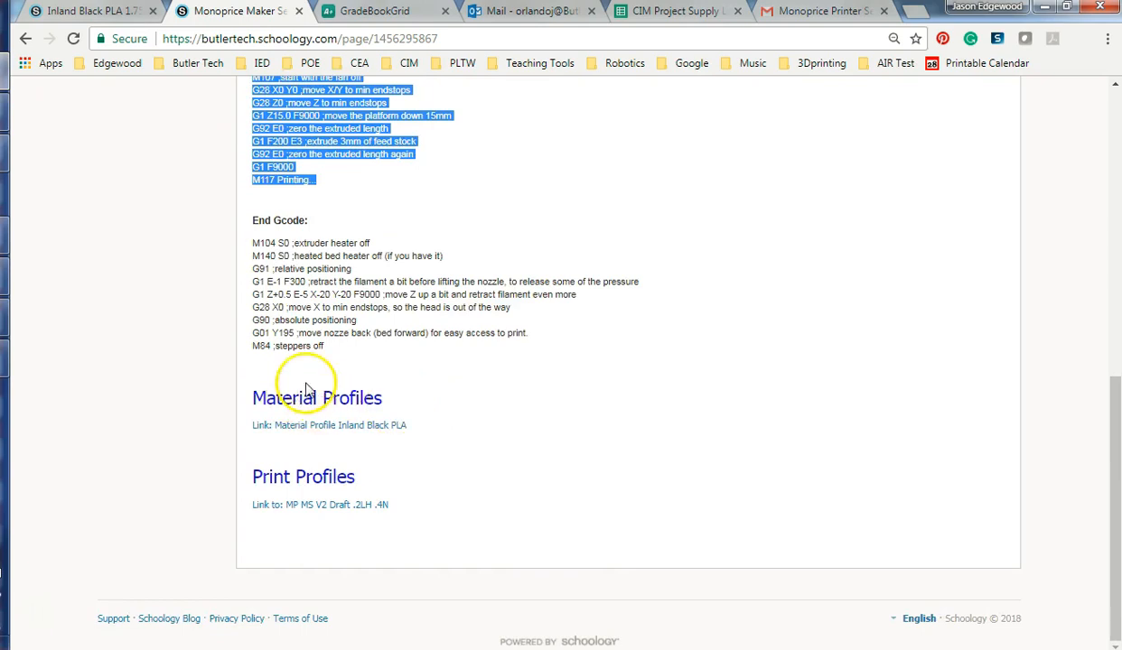
click(321, 425)
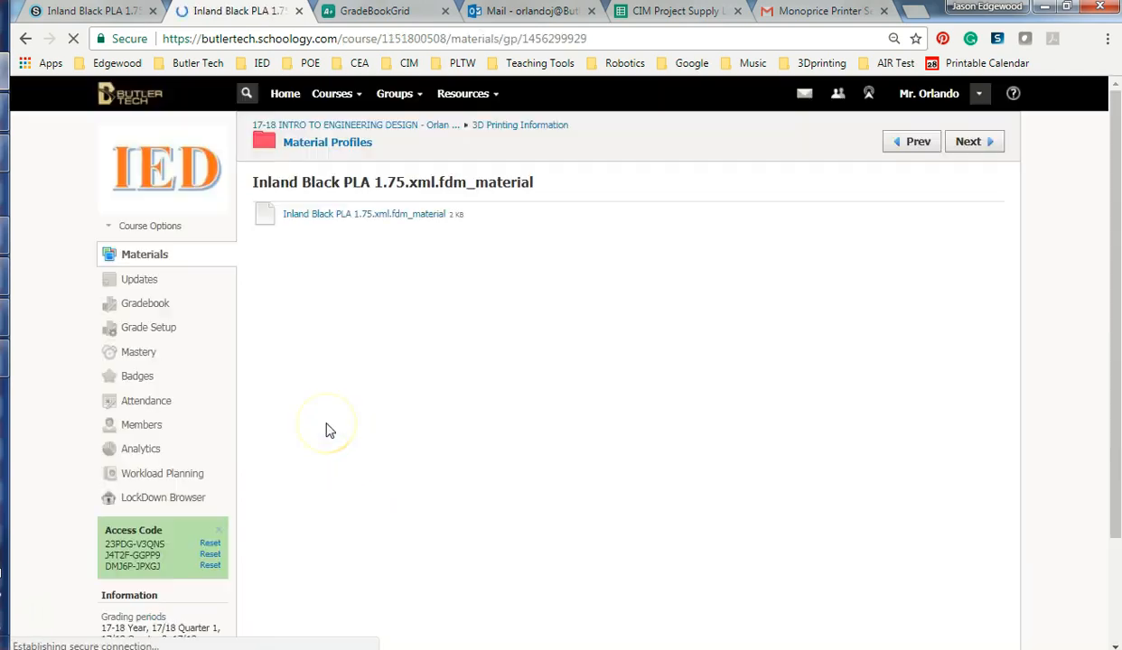
click(408, 217)
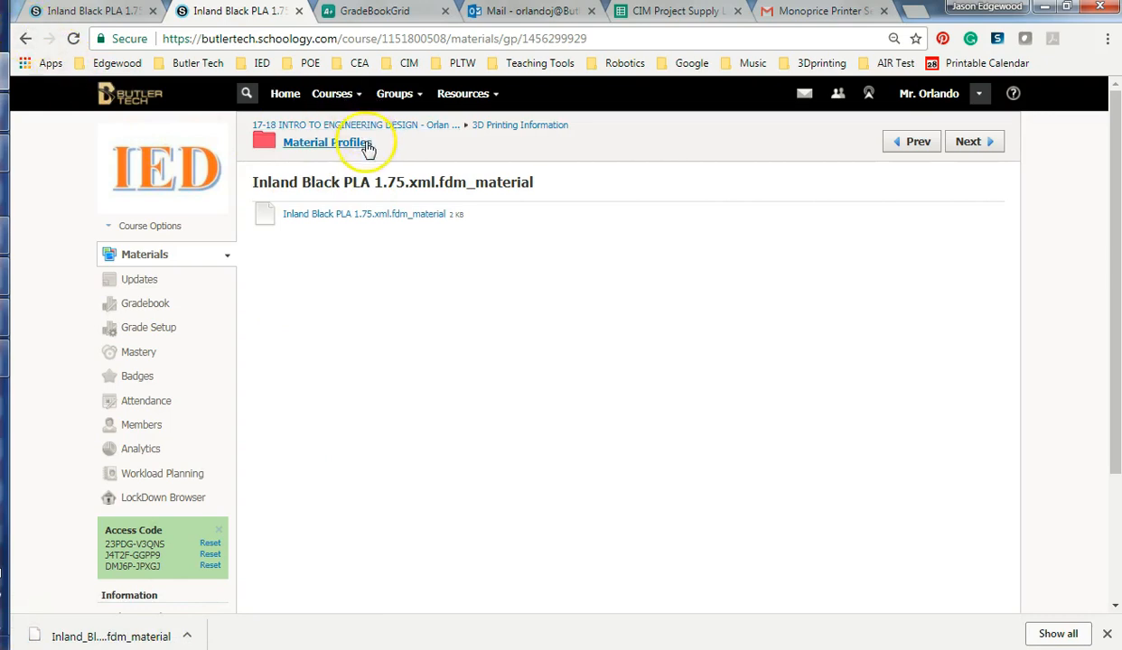
Open the "MP MS V2 Draft .2LH .4N" link on the Monoprice Maker Select settings page and download MP MS V2 Draft .2LH .4N.curaprofile.
click(528, 128)
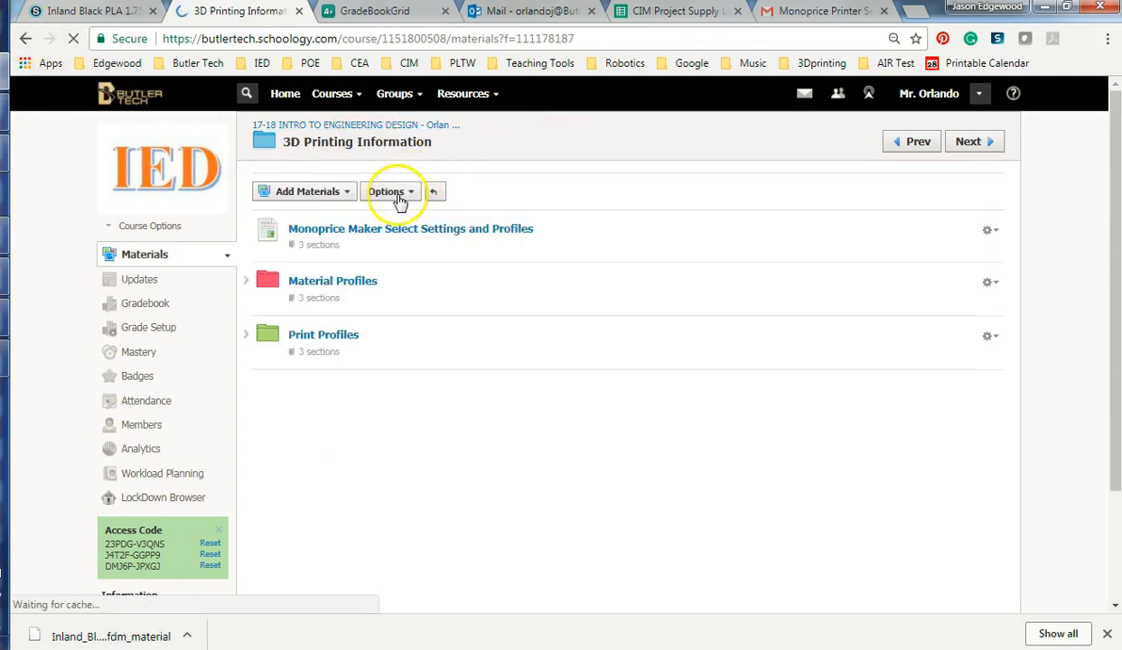
click(392, 234)
scroll(405, 379, down, 15)
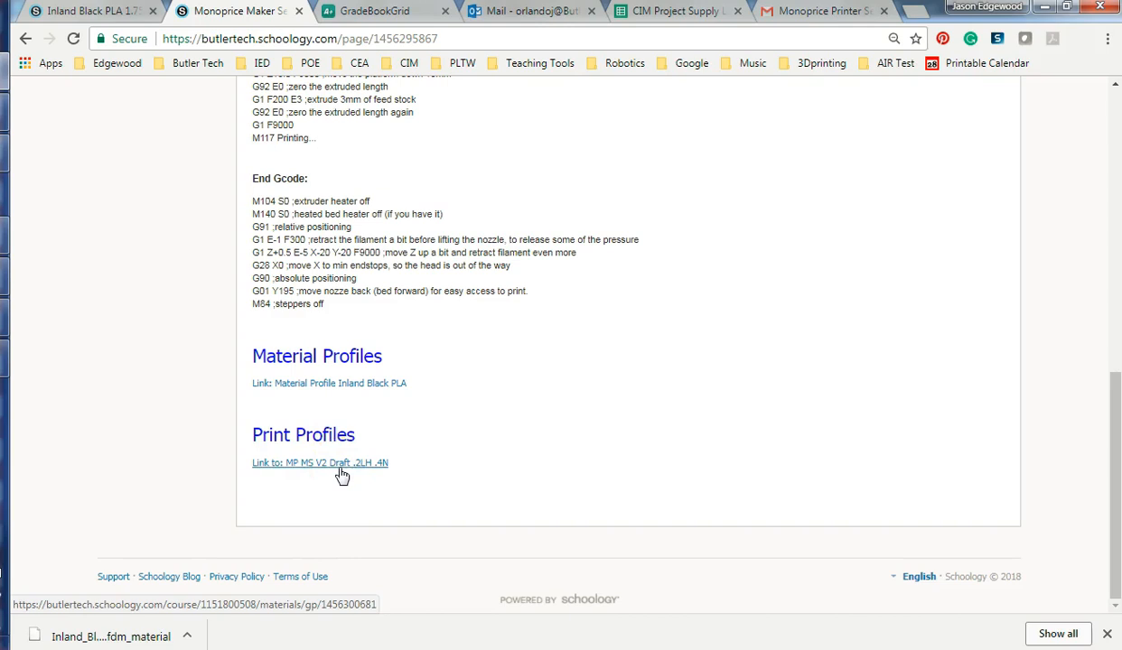
click(345, 464)
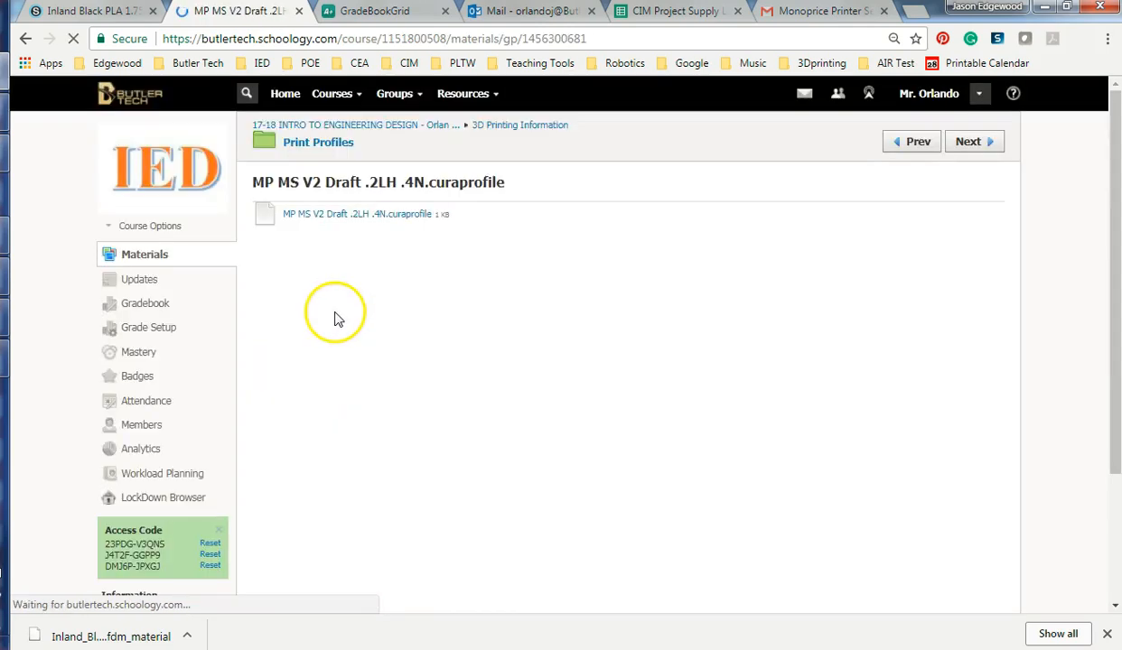
click(364, 217)
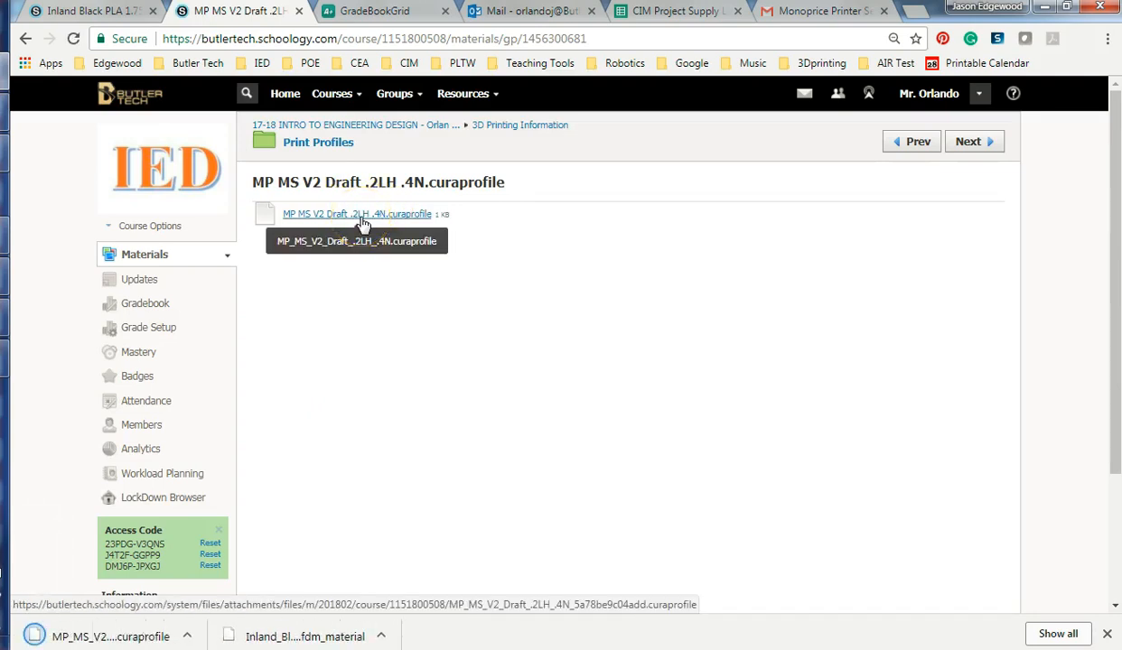
click(408, 133)
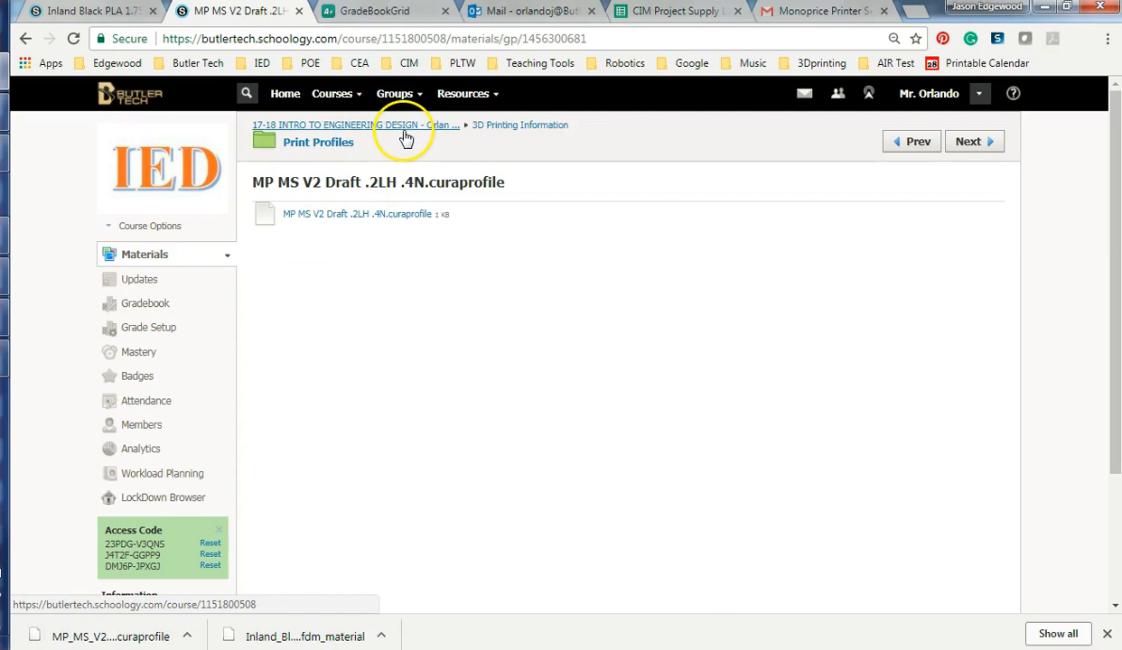
Show the downloaded Inland Black PLA material file in its folder and examine the material and print profile files there.
click(383, 636)
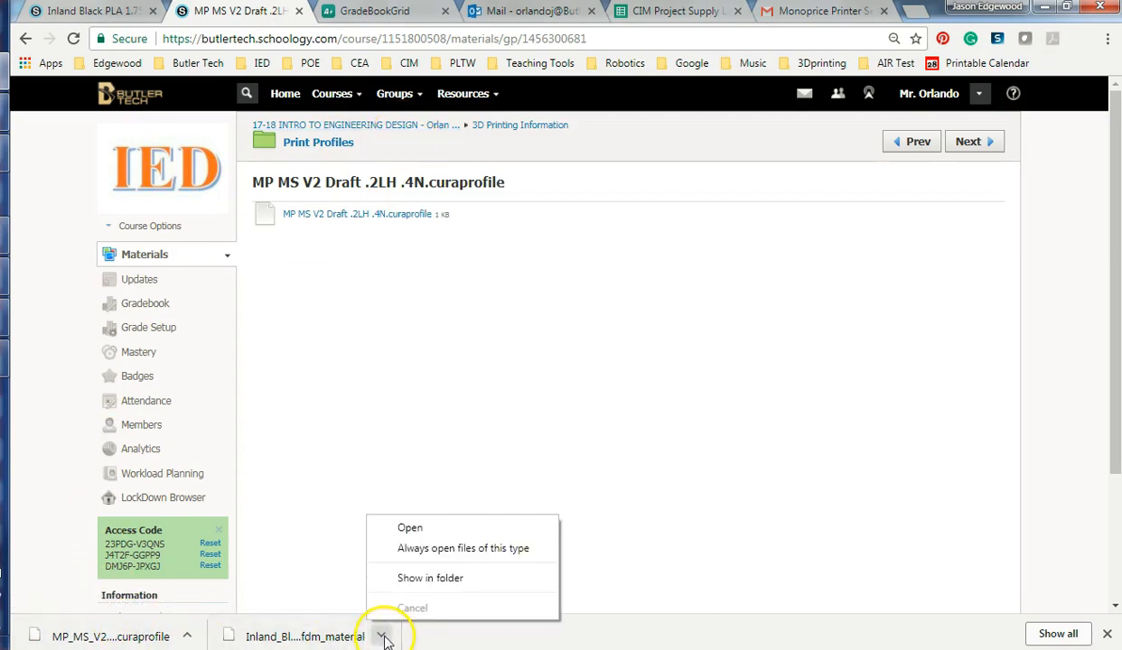
click(429, 579)
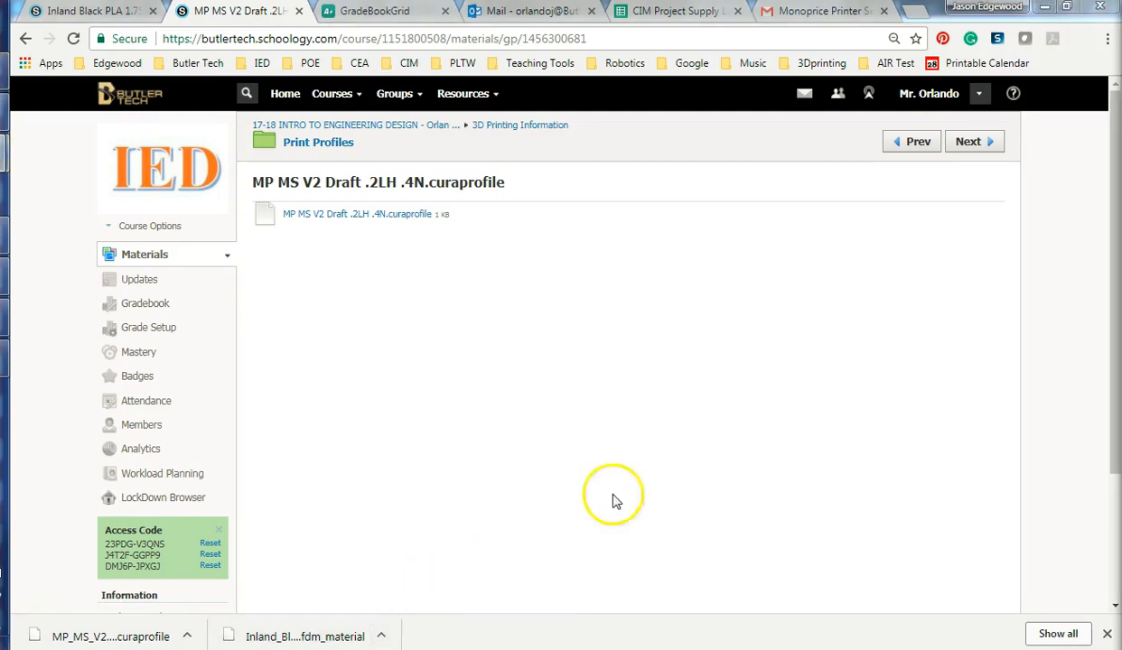
drag(826, 124, 377, 65)
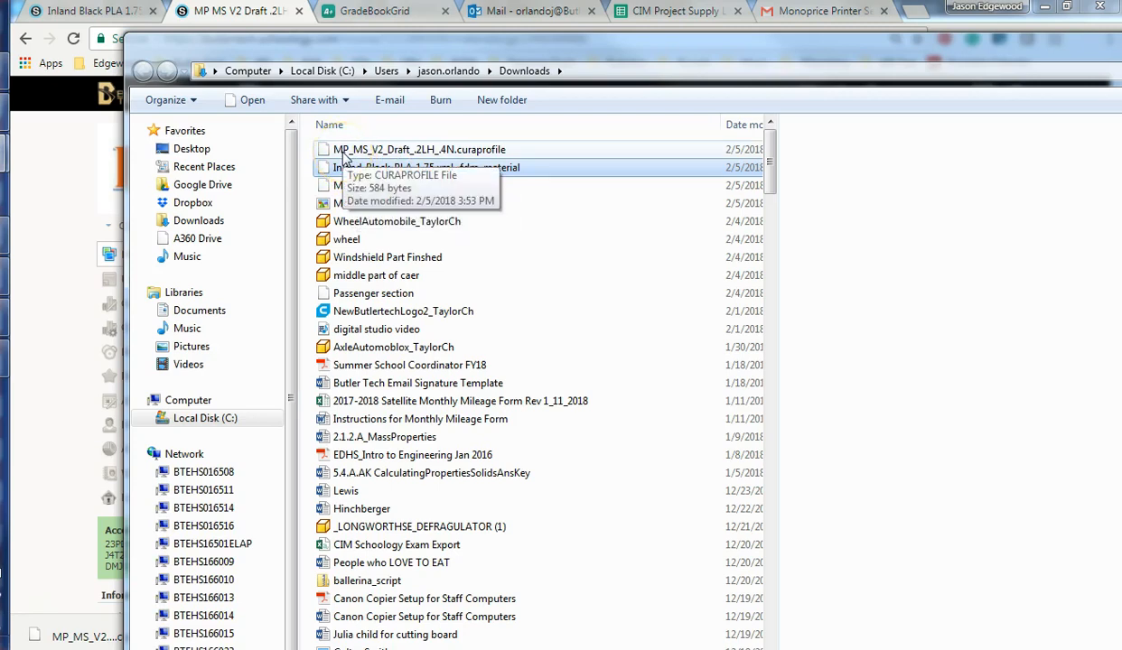
drag(345, 160, 423, 158)
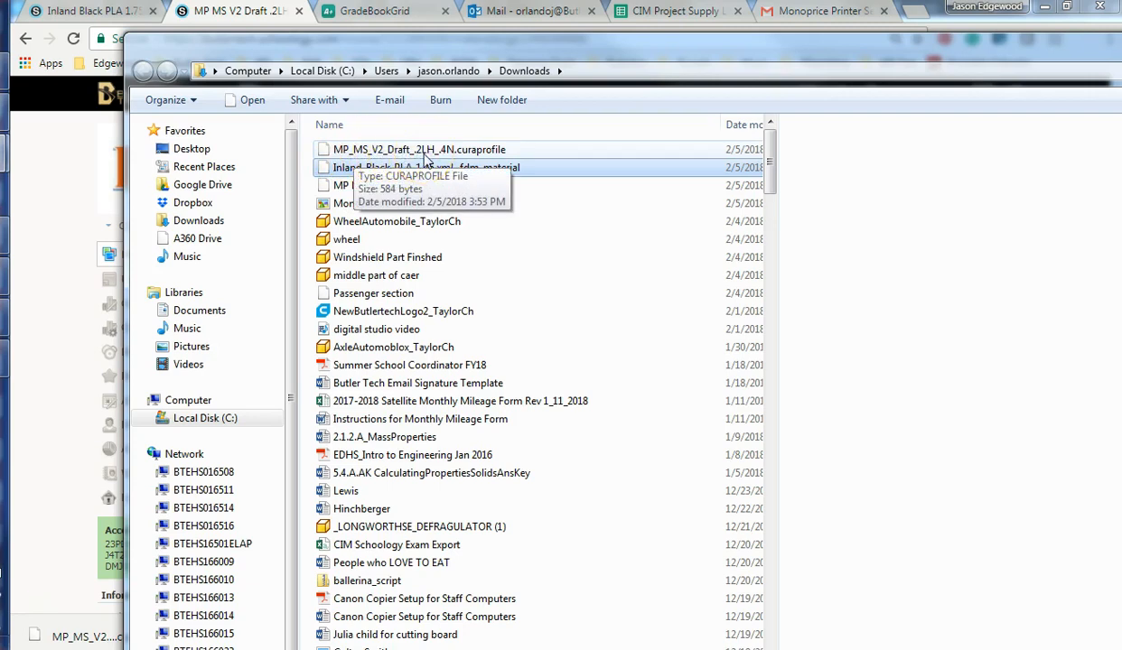
drag(425, 156, 449, 155)
click(451, 163)
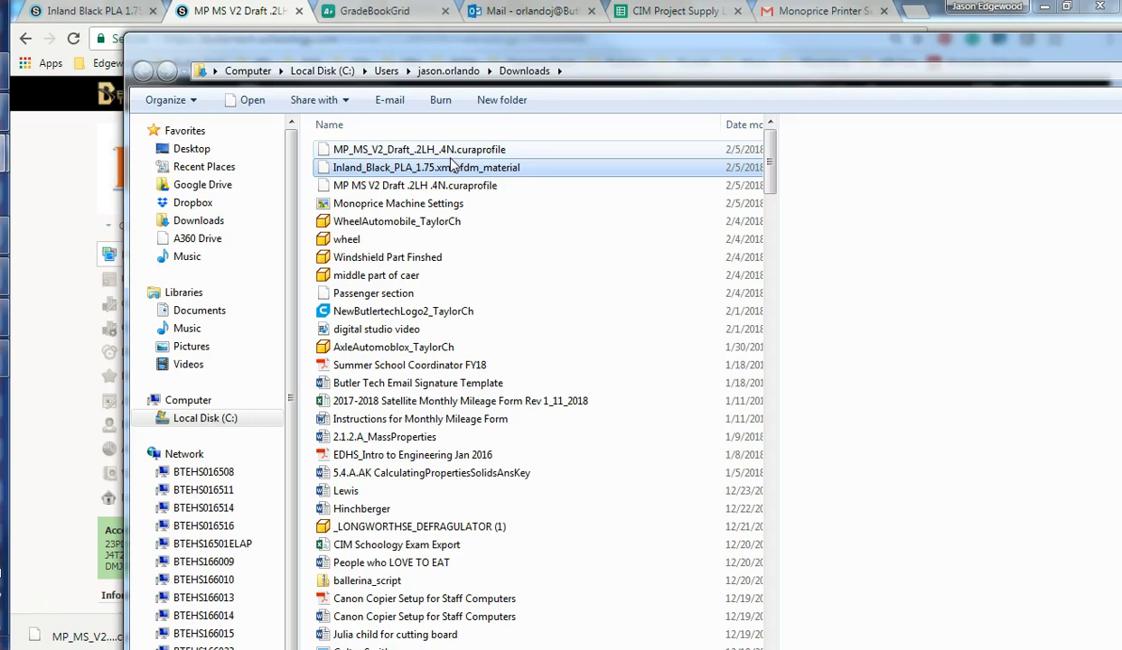
click(422, 158)
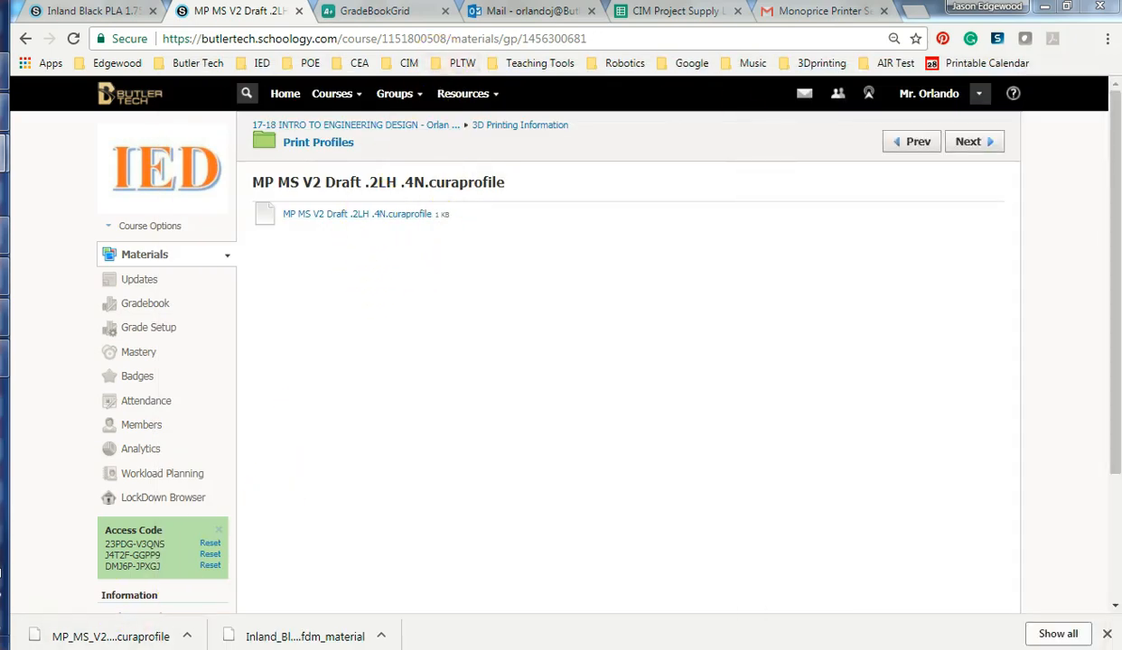
Switch to Cura, import Inland Black PLA 1.75.xml.fdm_material from the Monoprice Maker Select V2 folder as a material, and close the preferences.
click(4, 351)
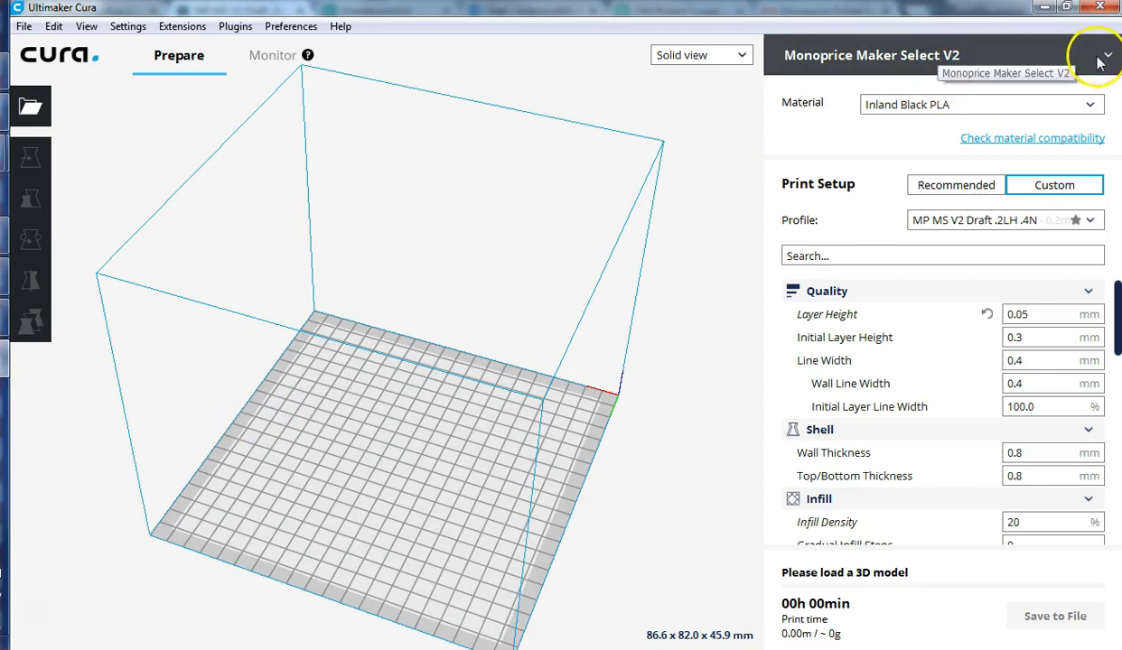
click(1010, 112)
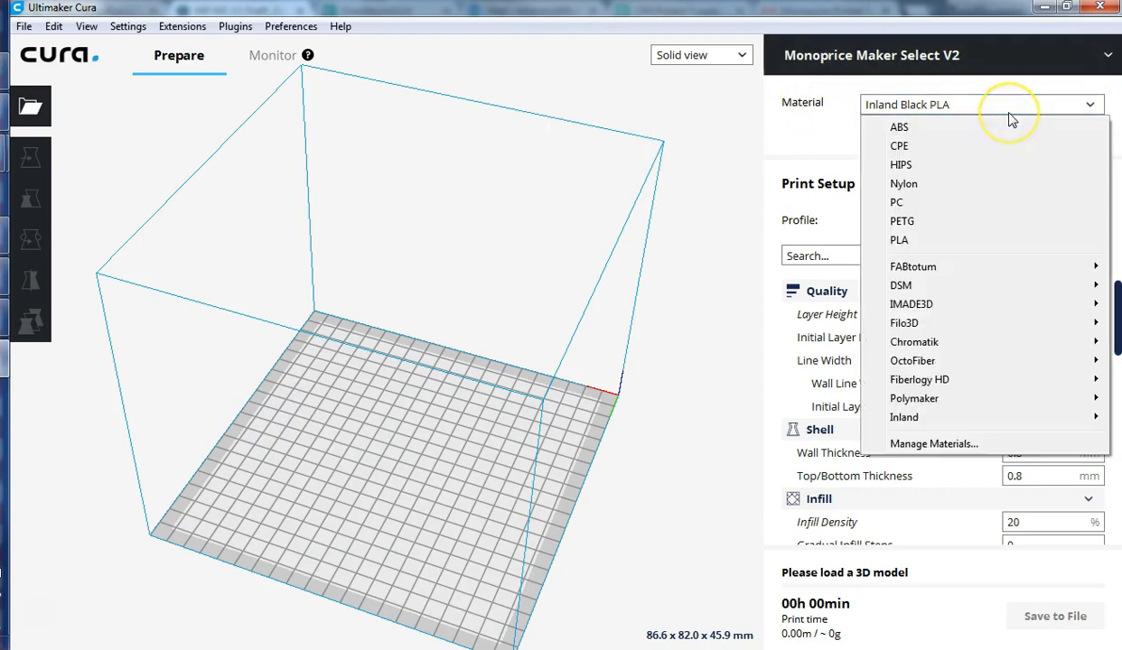
click(960, 444)
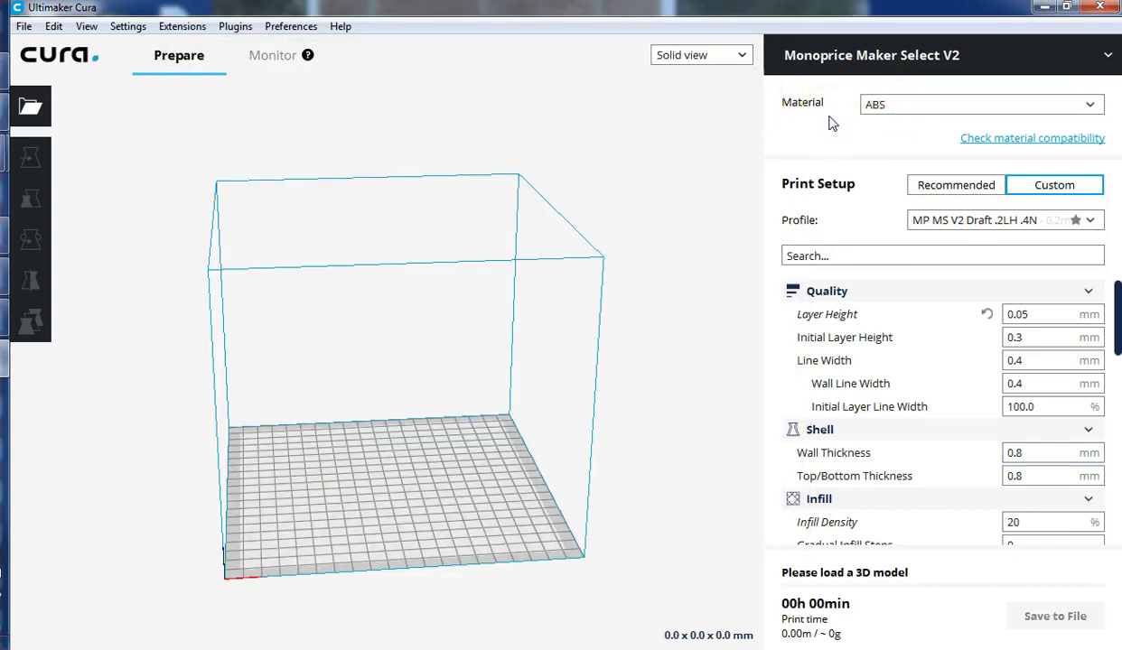
click(919, 105)
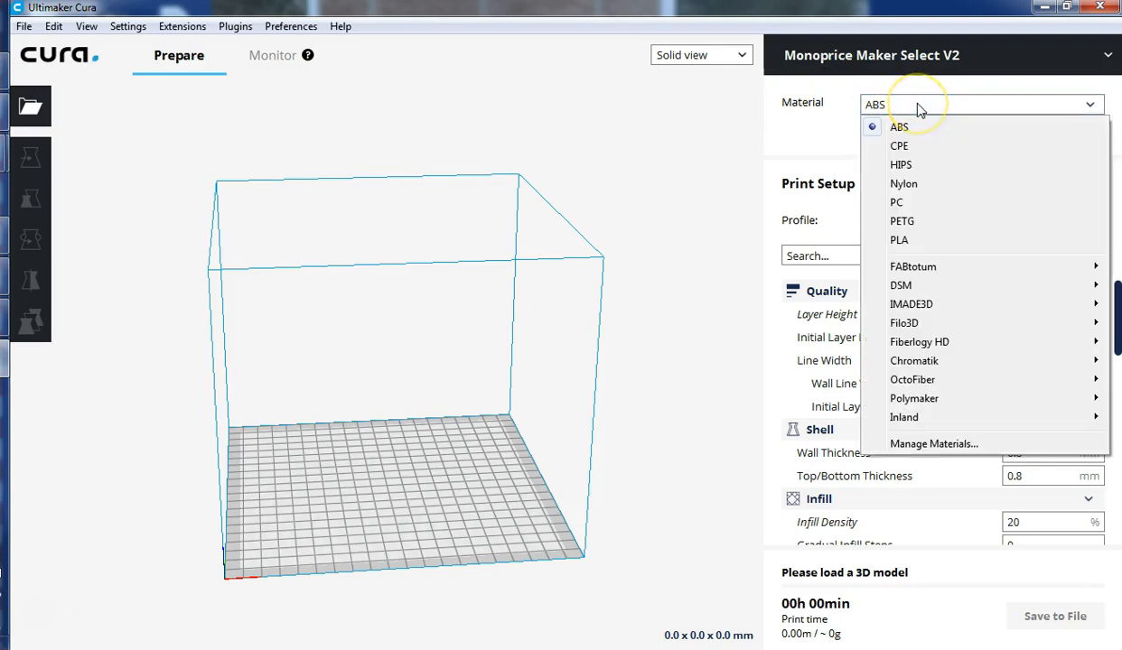
click(934, 444)
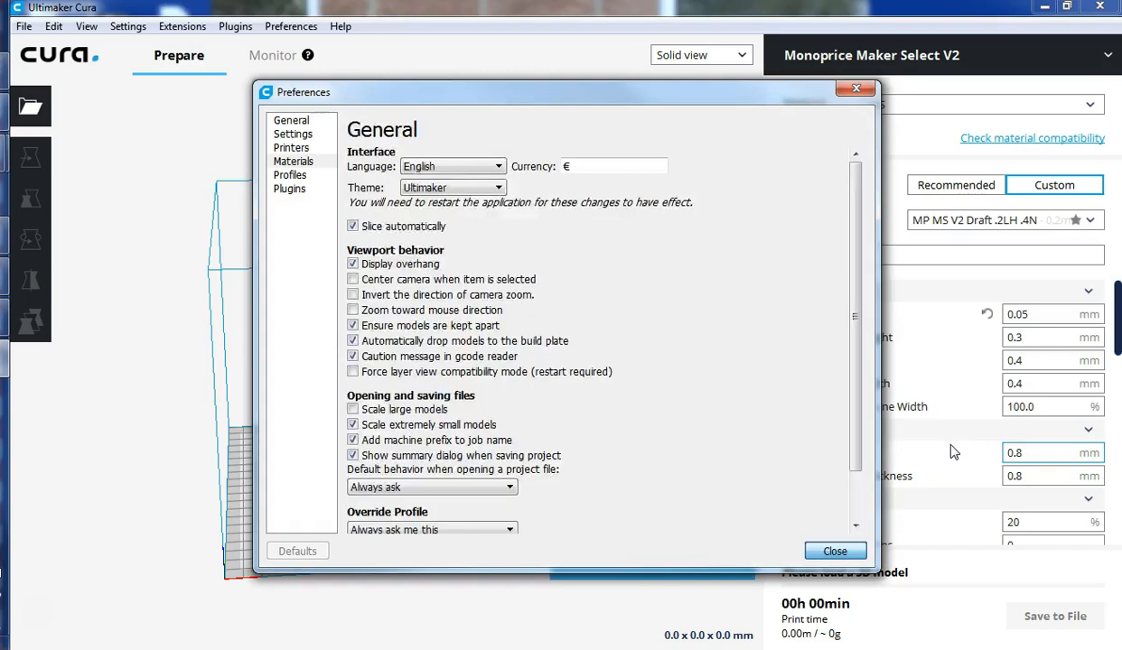
click(635, 157)
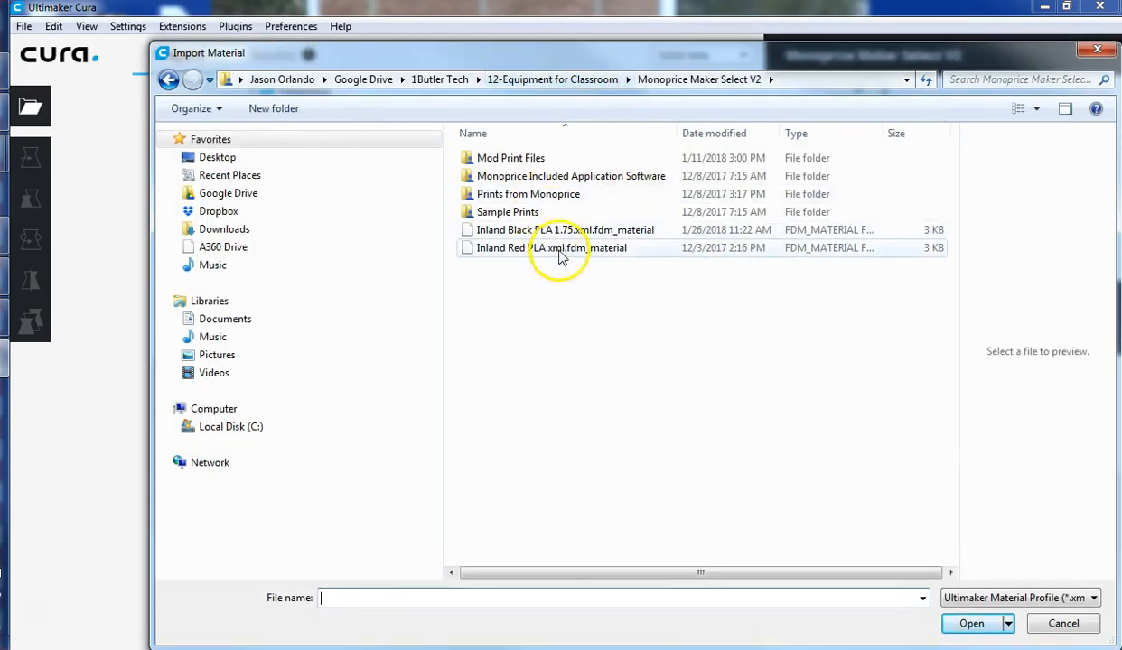
click(579, 231)
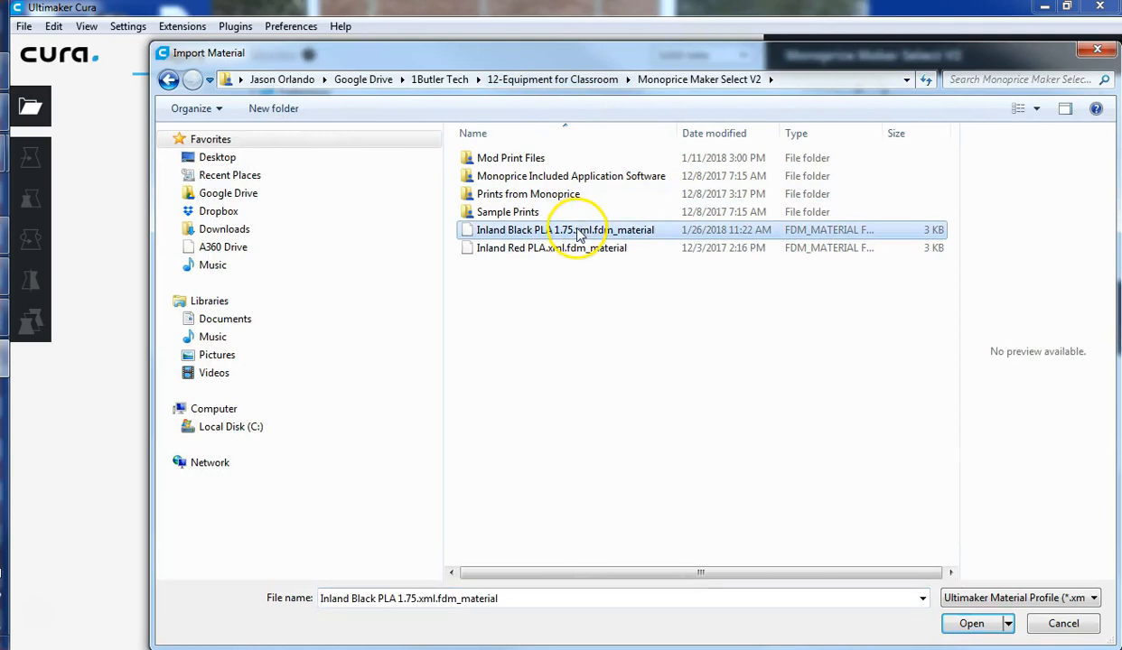
click(972, 624)
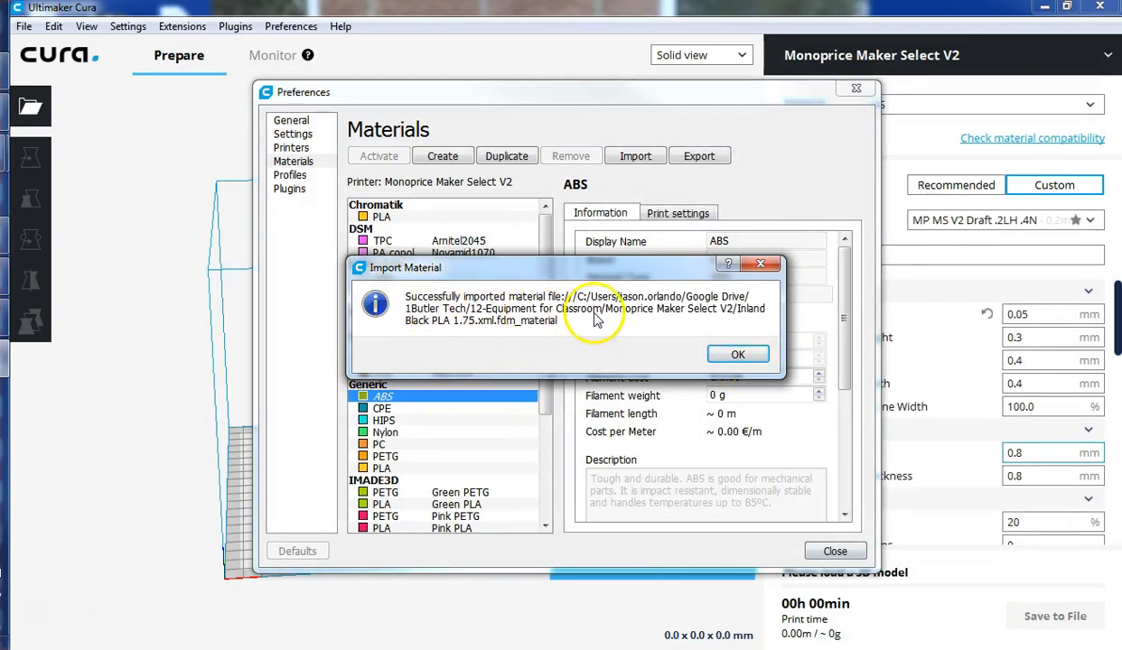
click(722, 356)
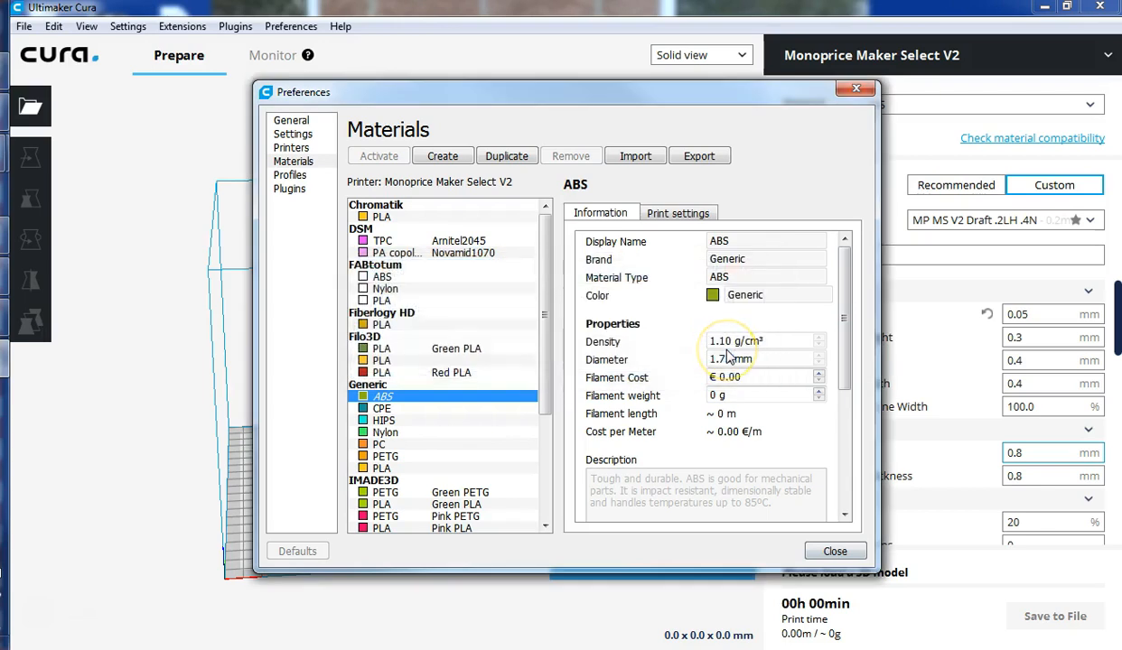
click(847, 558)
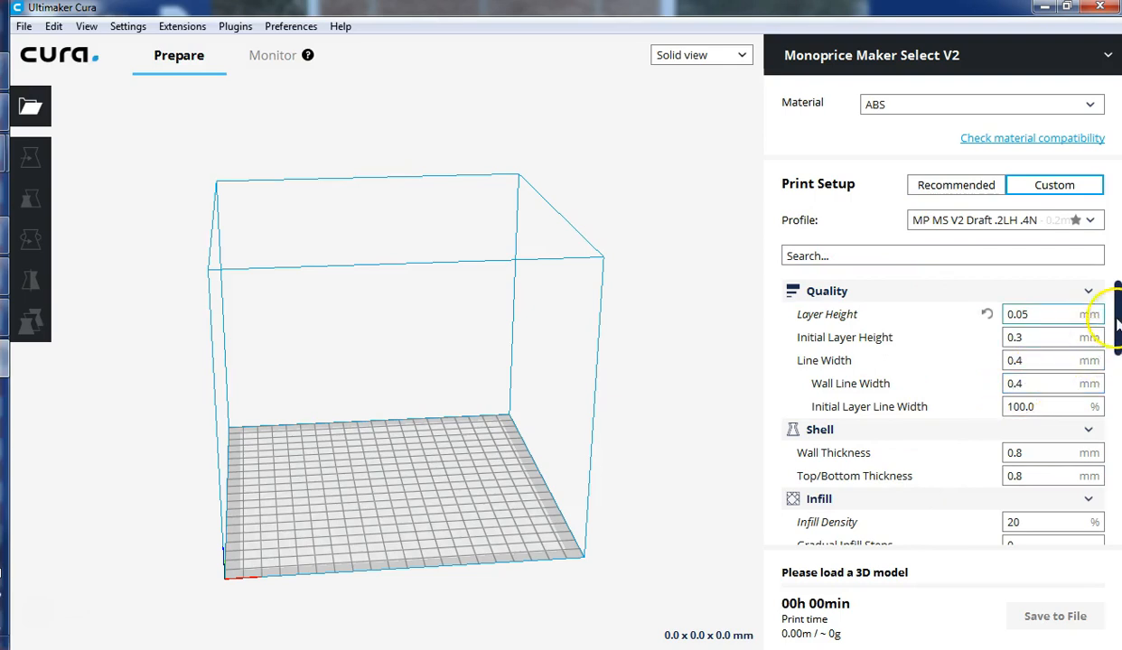
Review the setting visibility list for the print settings, and compare the Recommended print setup with the Custom one.
drag(1118, 322, 1118, 291)
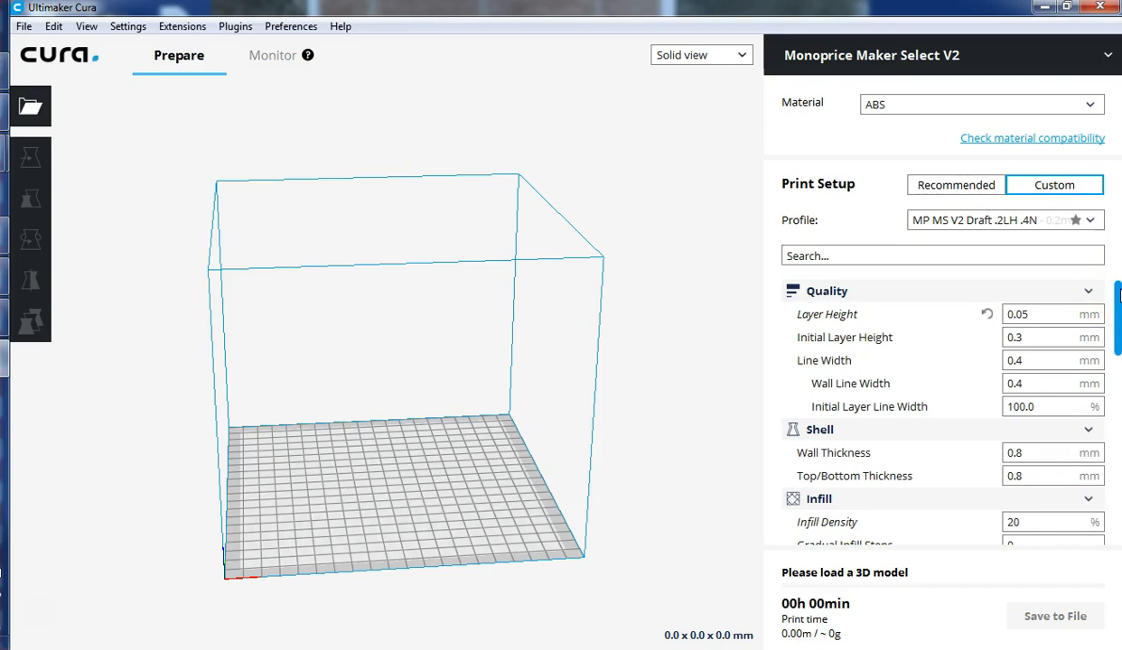
mouse_move(1118, 294)
mouse_down()
mouse_move(1118, 456)
mouse_move(1118, 296)
mouse_up()
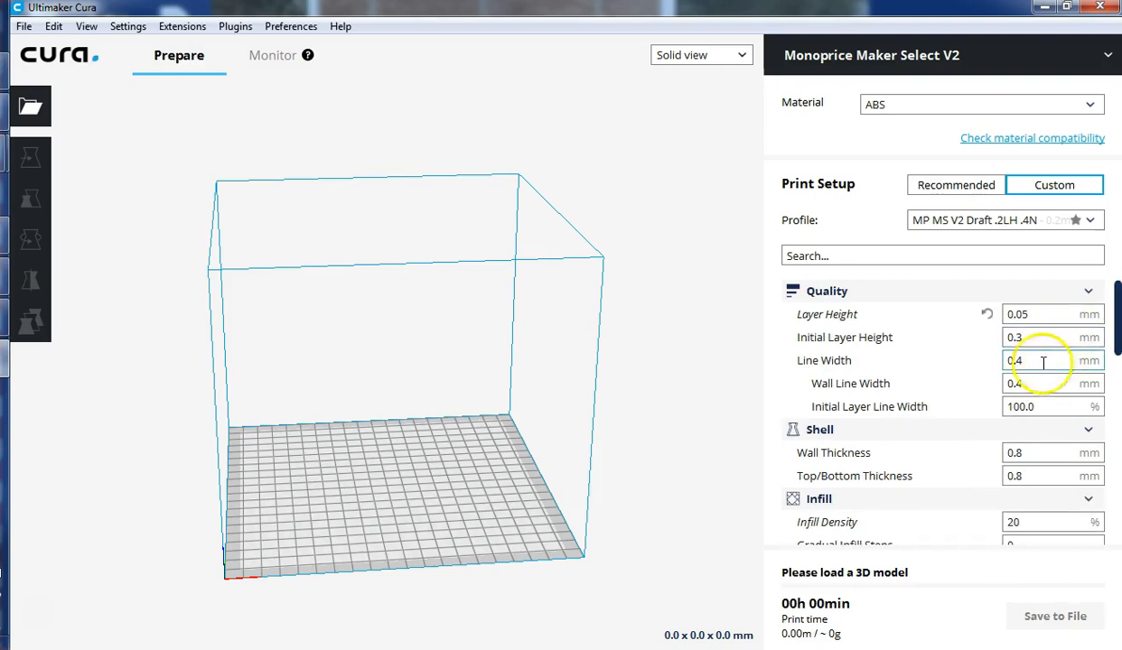
click(1075, 294)
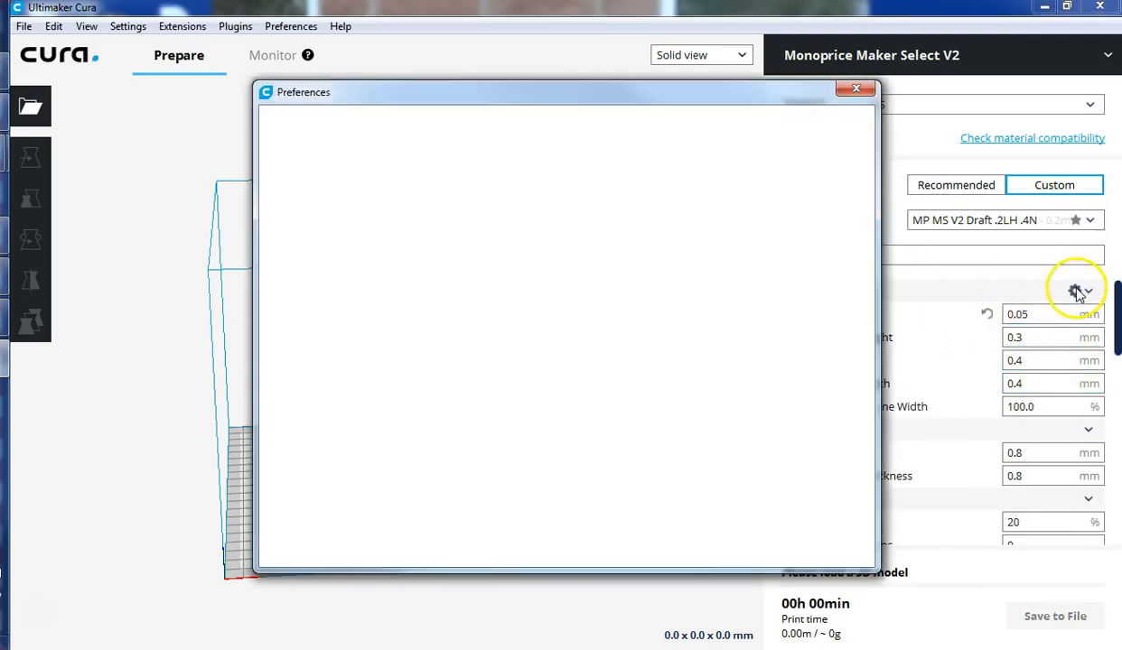
drag(854, 193, 861, 308)
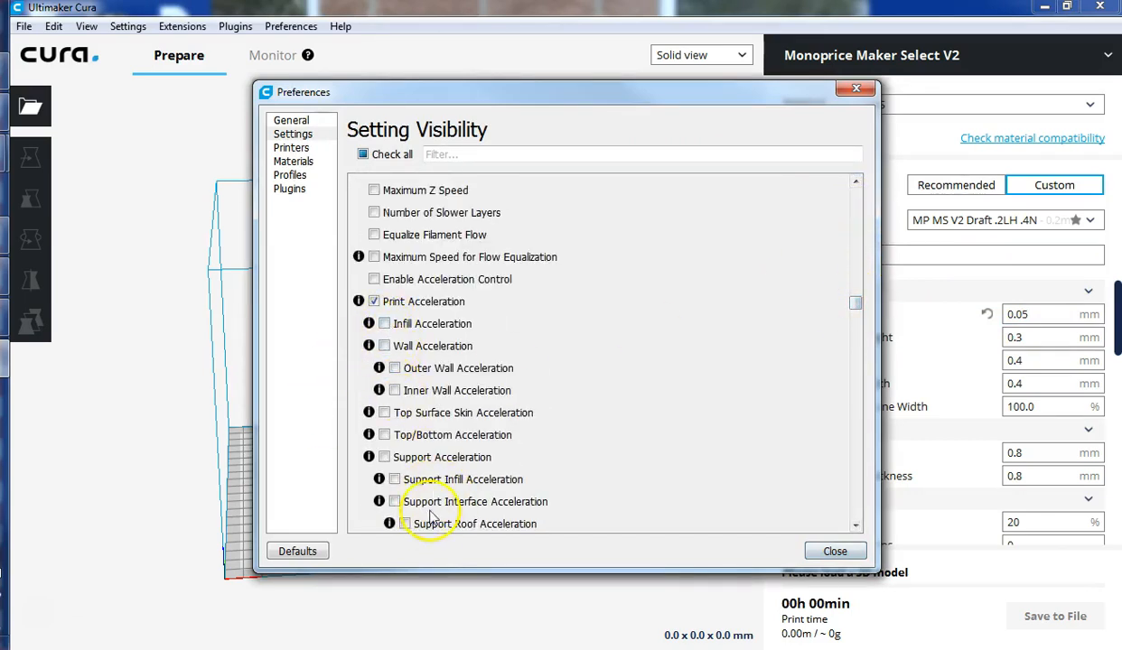
drag(854, 307, 857, 183)
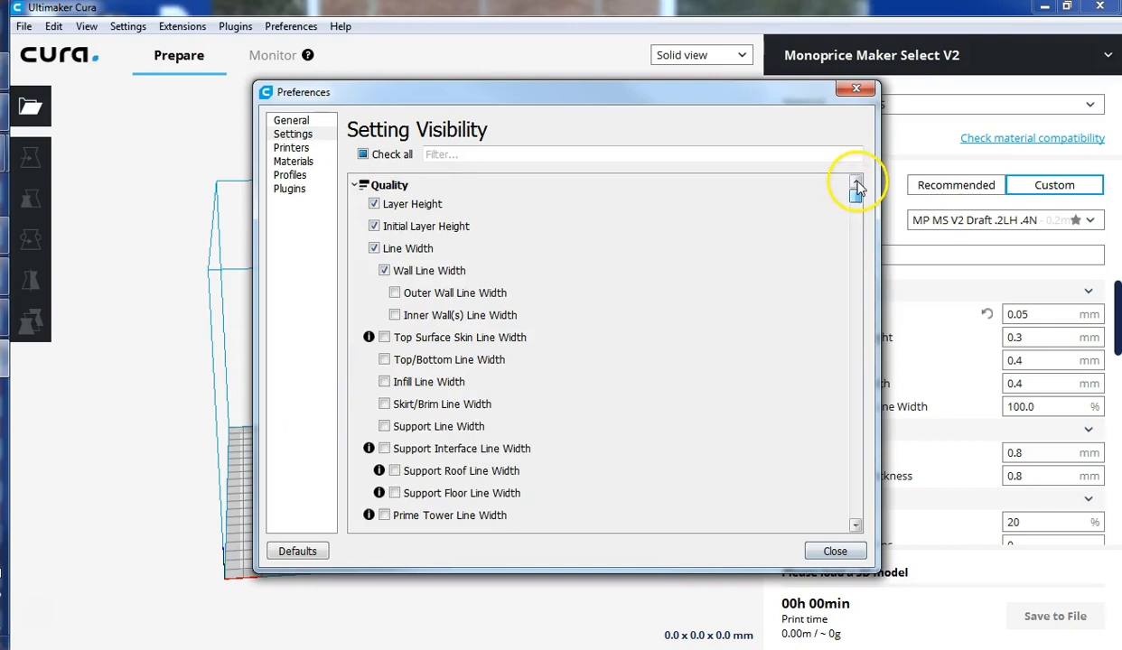
click(834, 552)
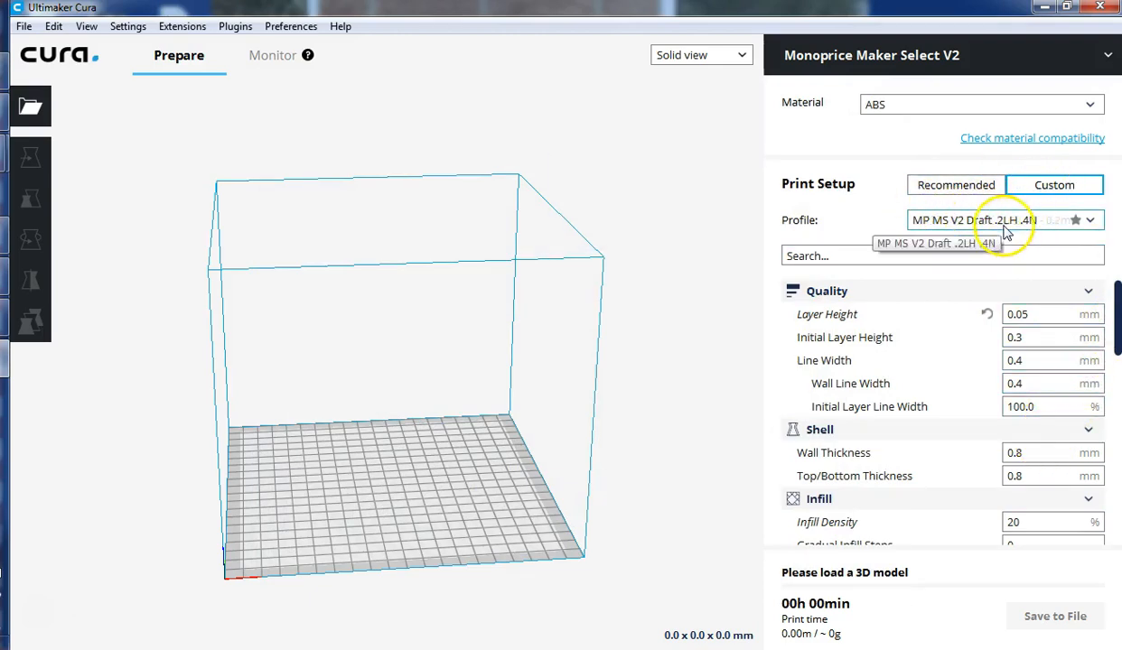
click(956, 186)
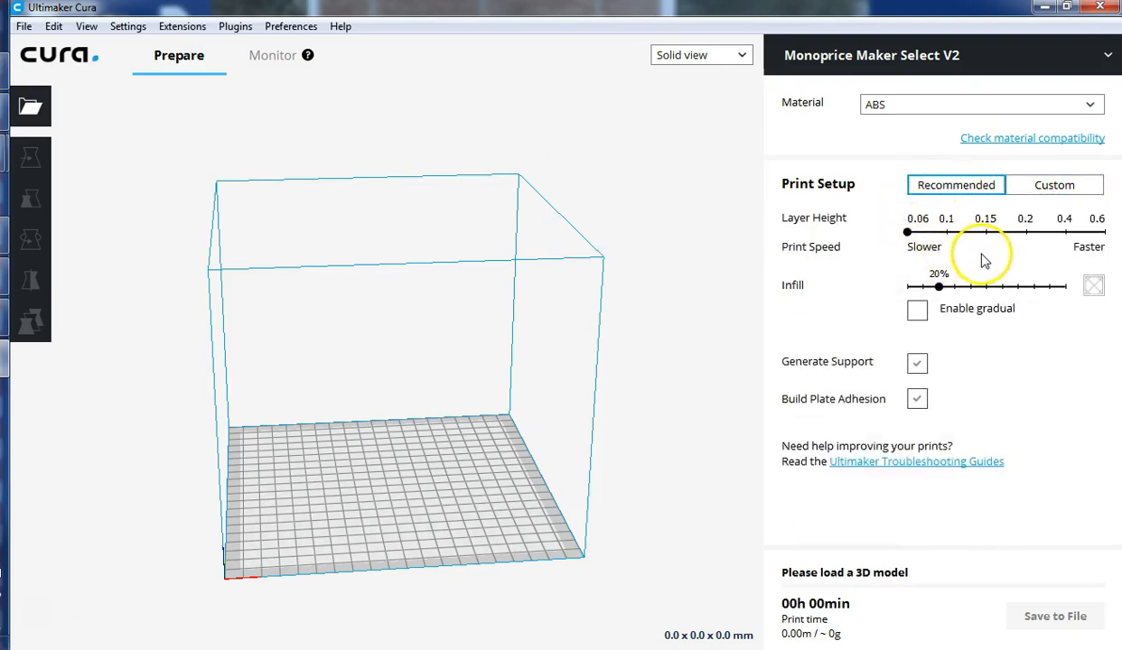
click(1049, 188)
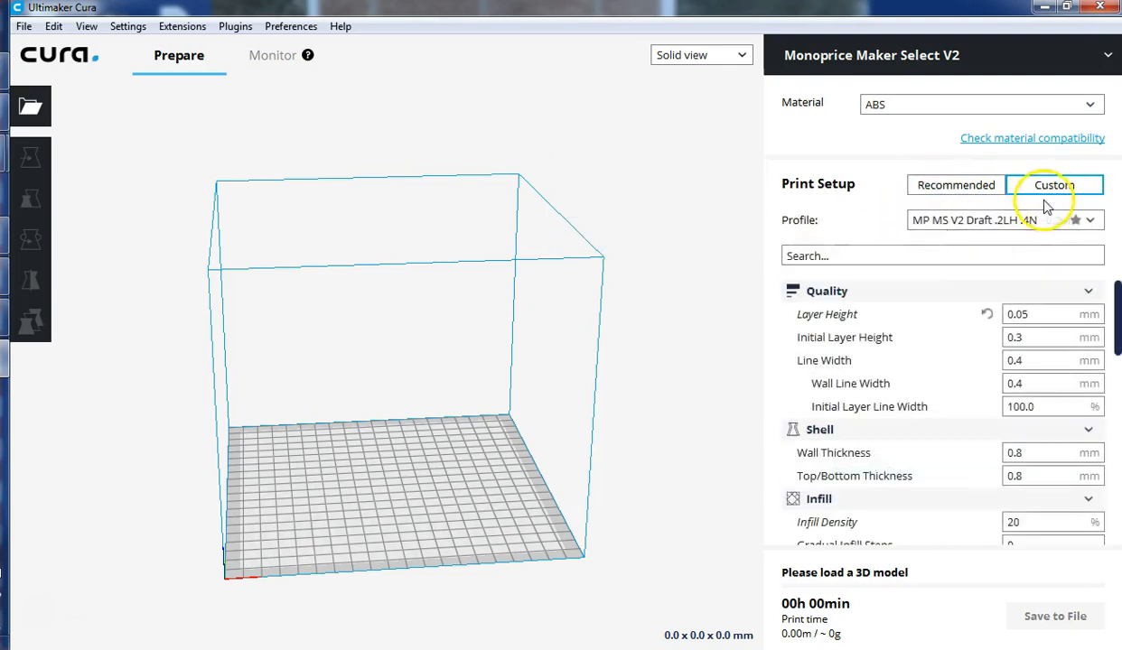
Import the print profile MP MS V2 Draft .2LH .4N.curaprofile from the Monoprice Maker Select V2 folder through profile management.
click(1086, 220)
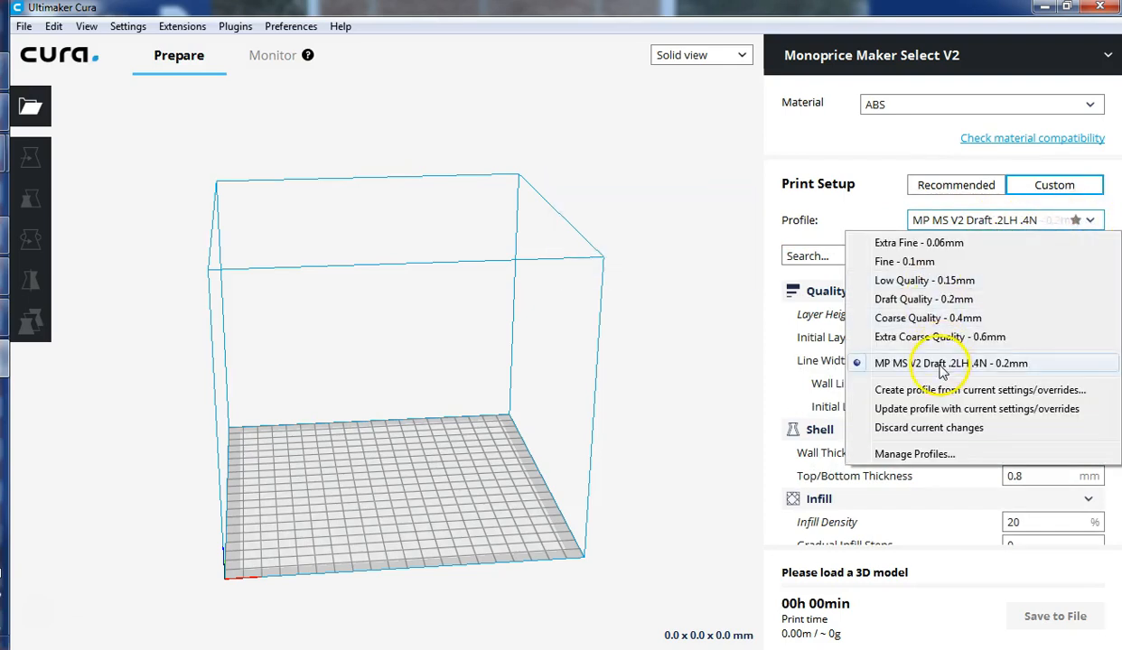
click(931, 453)
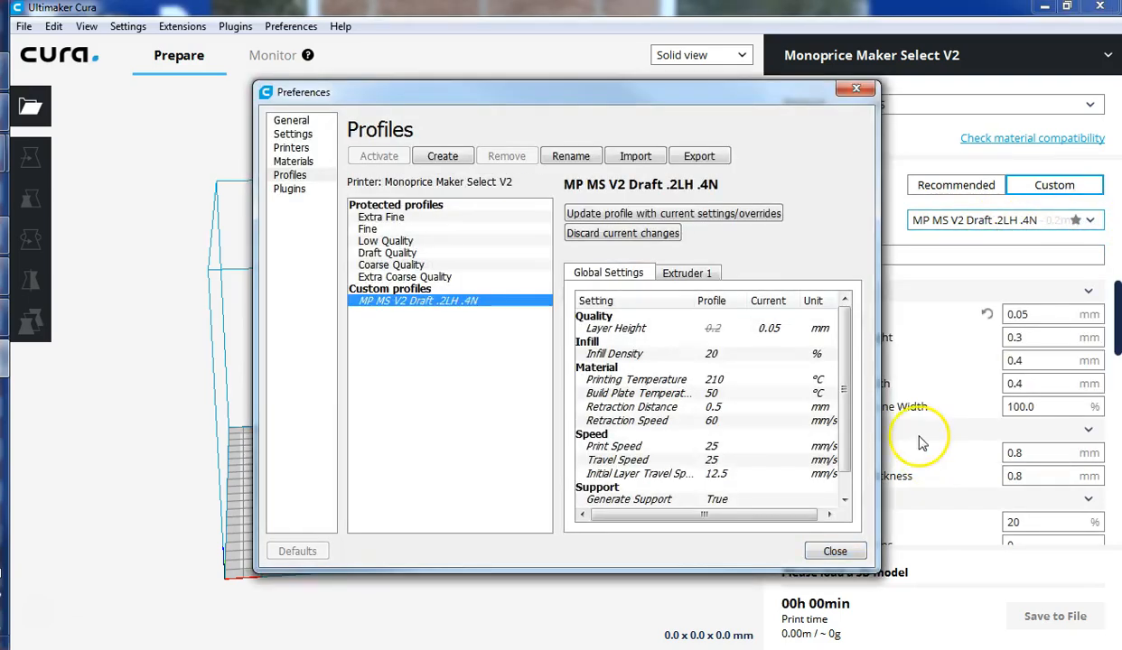
click(635, 157)
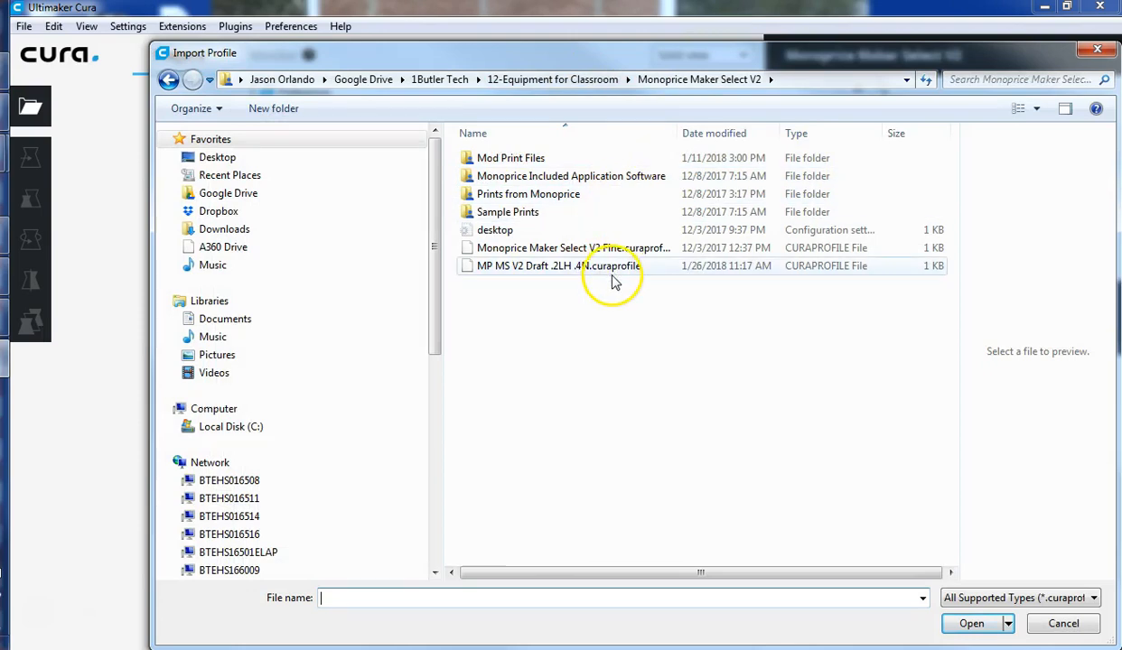
click(524, 268)
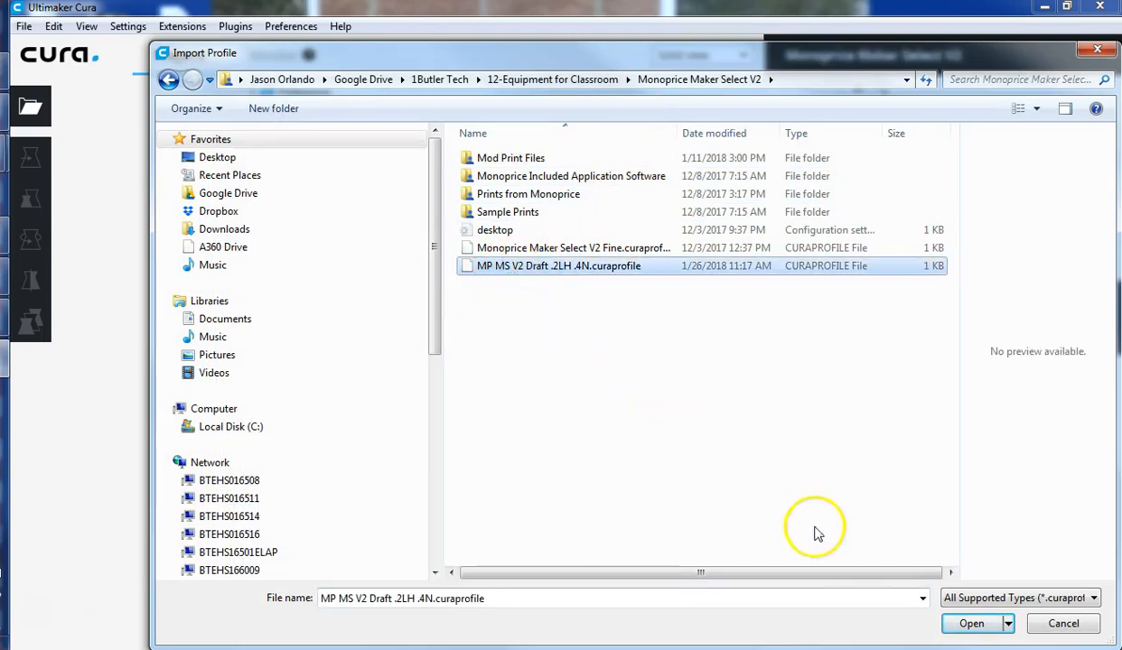
click(969, 624)
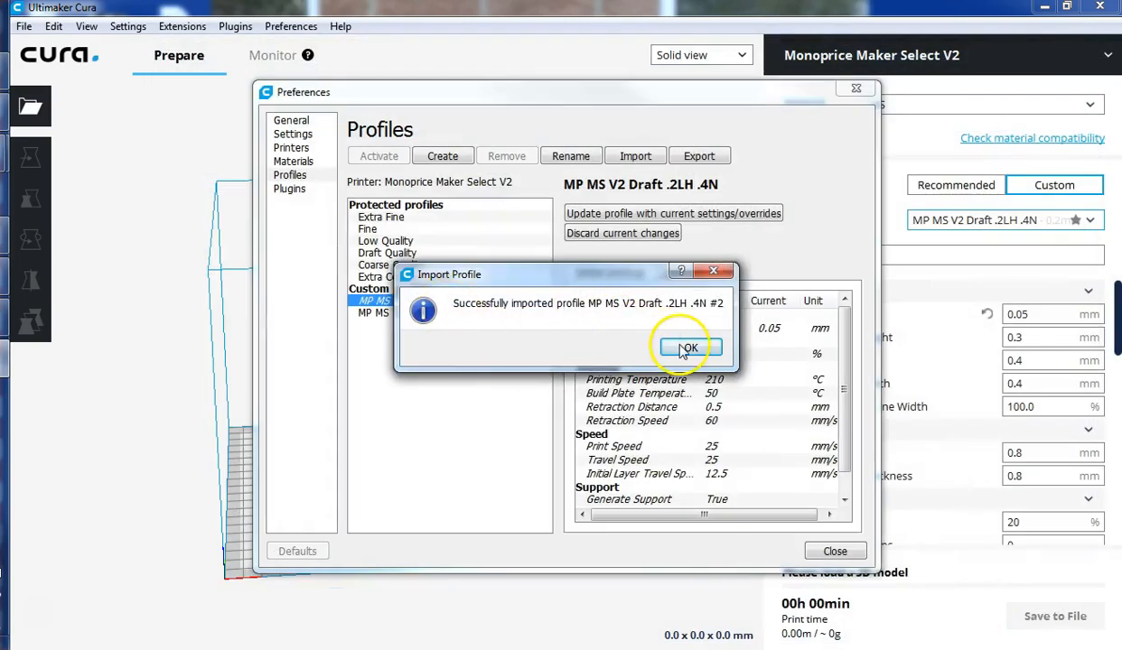
click(710, 351)
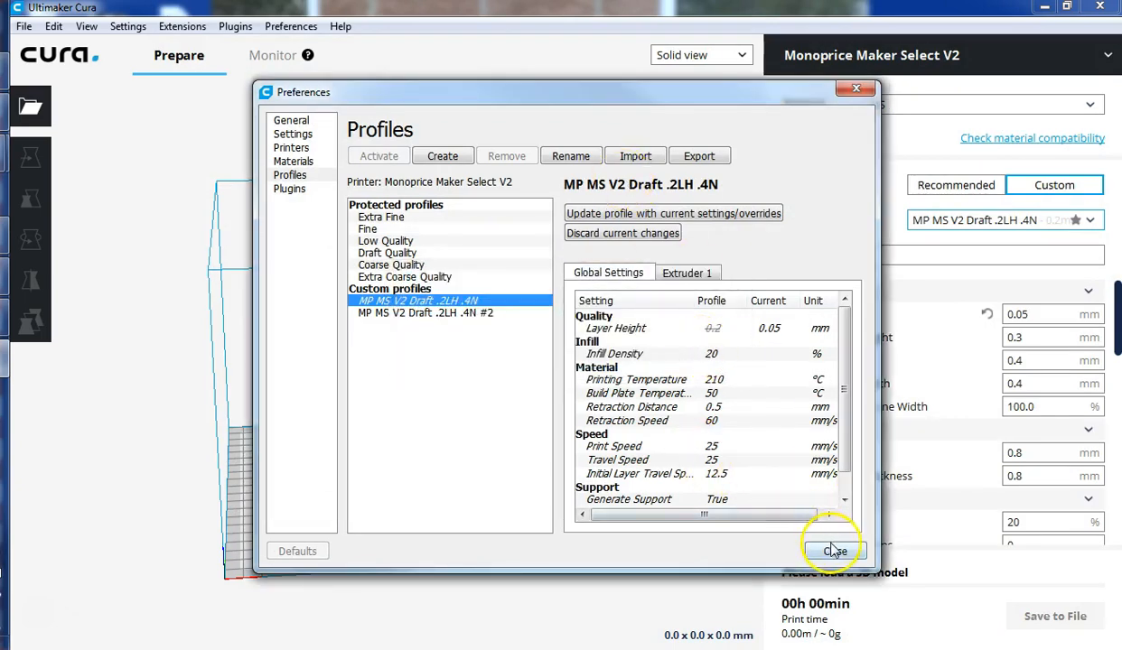
Close the preferences and select Monoprice Maker Select V2 as the active printer.
click(834, 551)
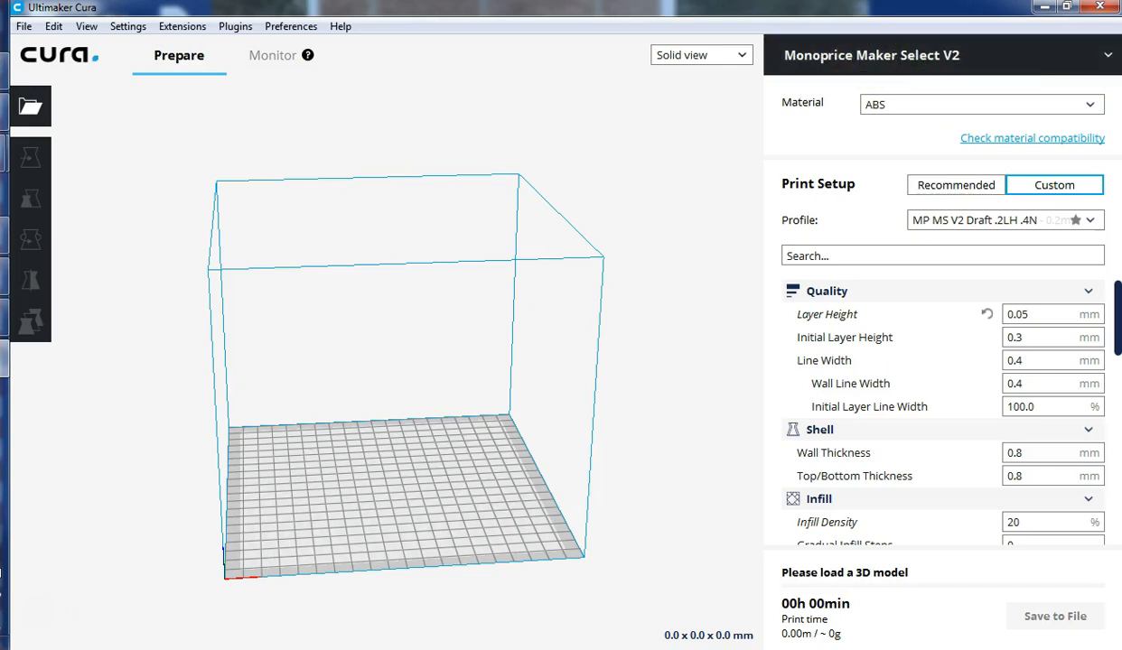
click(1109, 56)
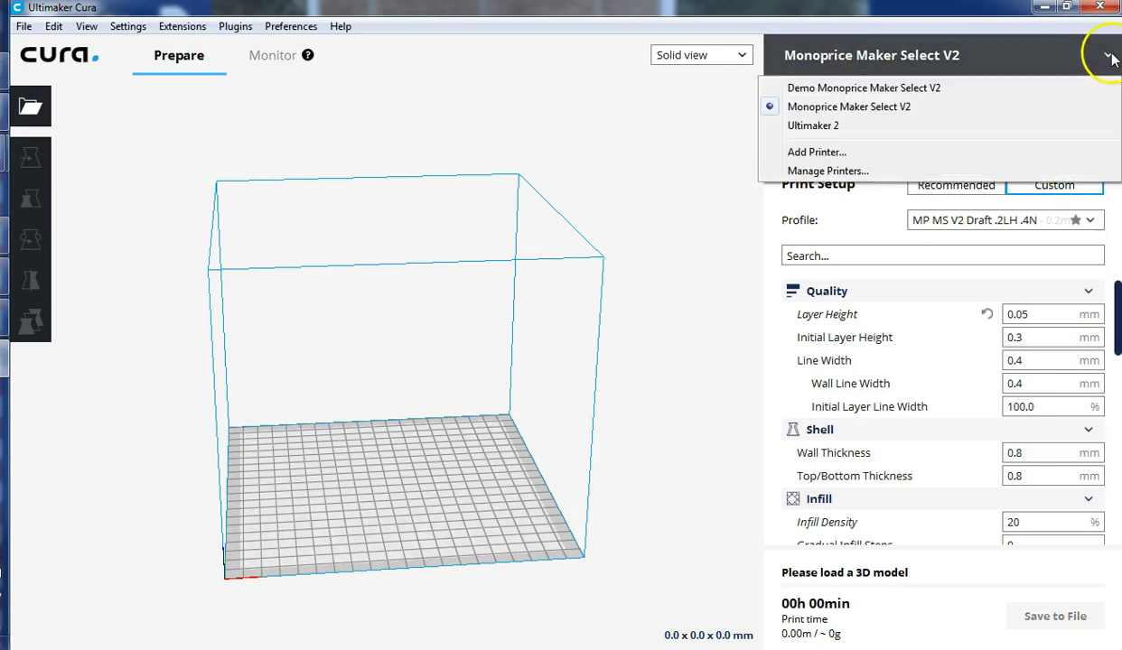
click(894, 106)
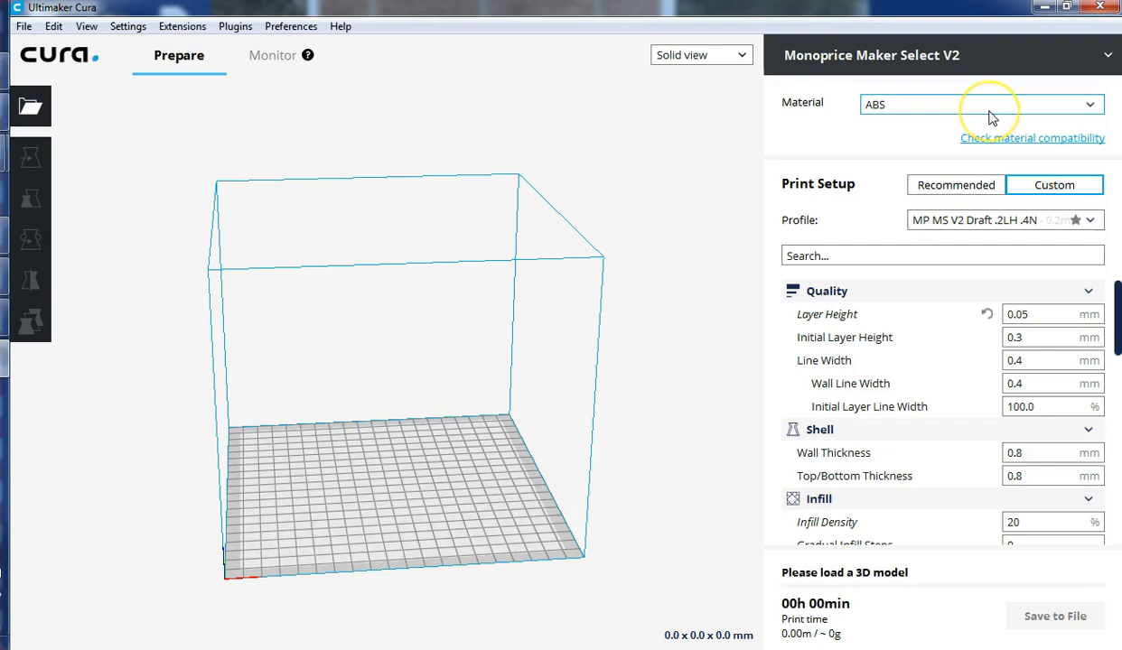
Set the material to Inland Black PLA 1.75 from the Inland PLA group, keeping the customized profile settings.
click(1084, 107)
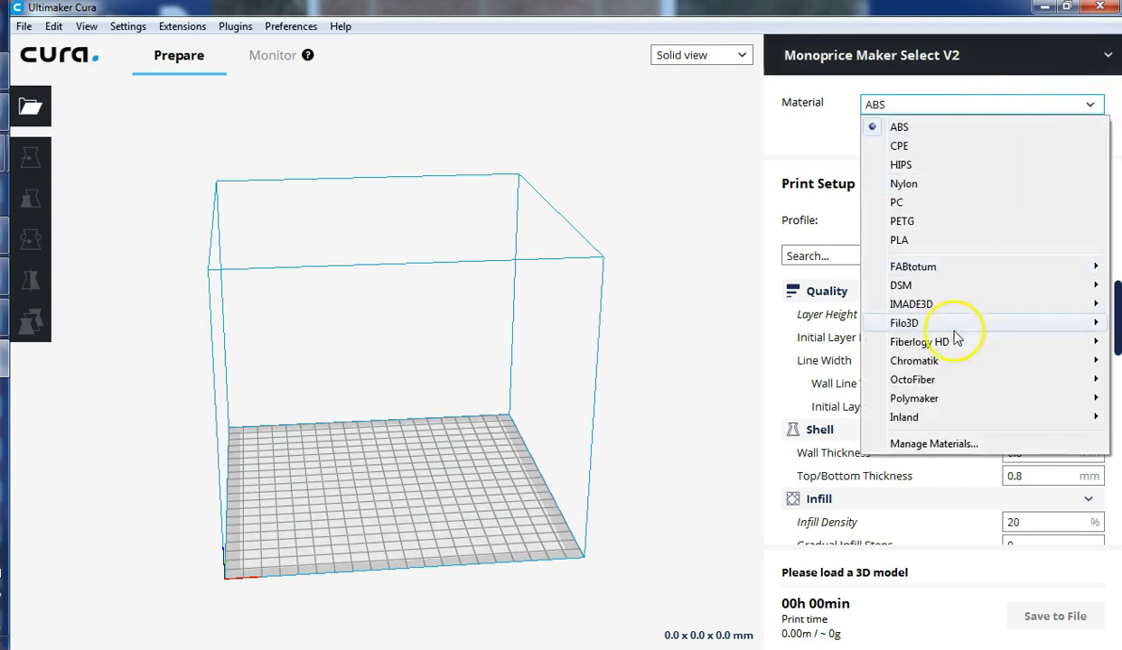
mouse_move(921, 423)
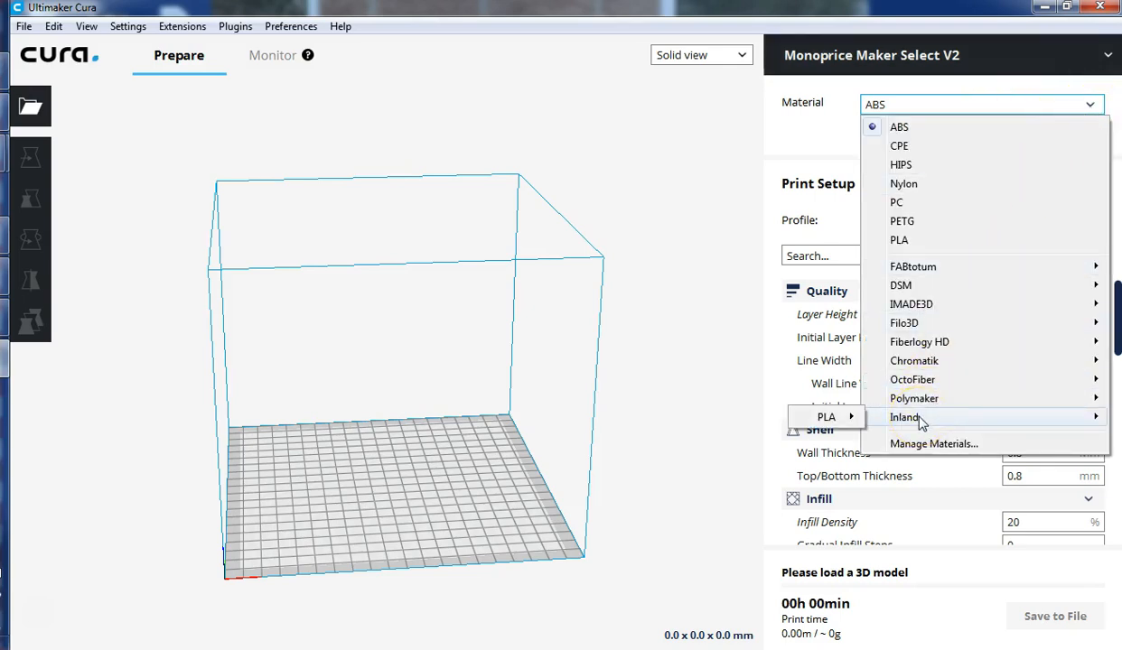
mouse_move(824, 419)
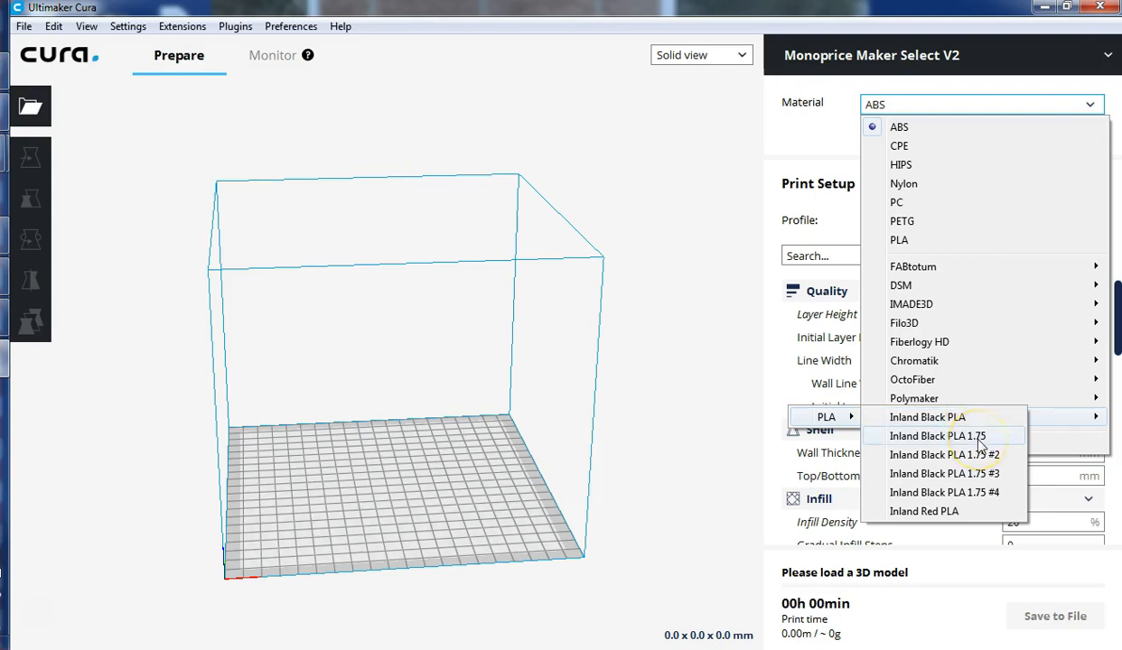
click(937, 437)
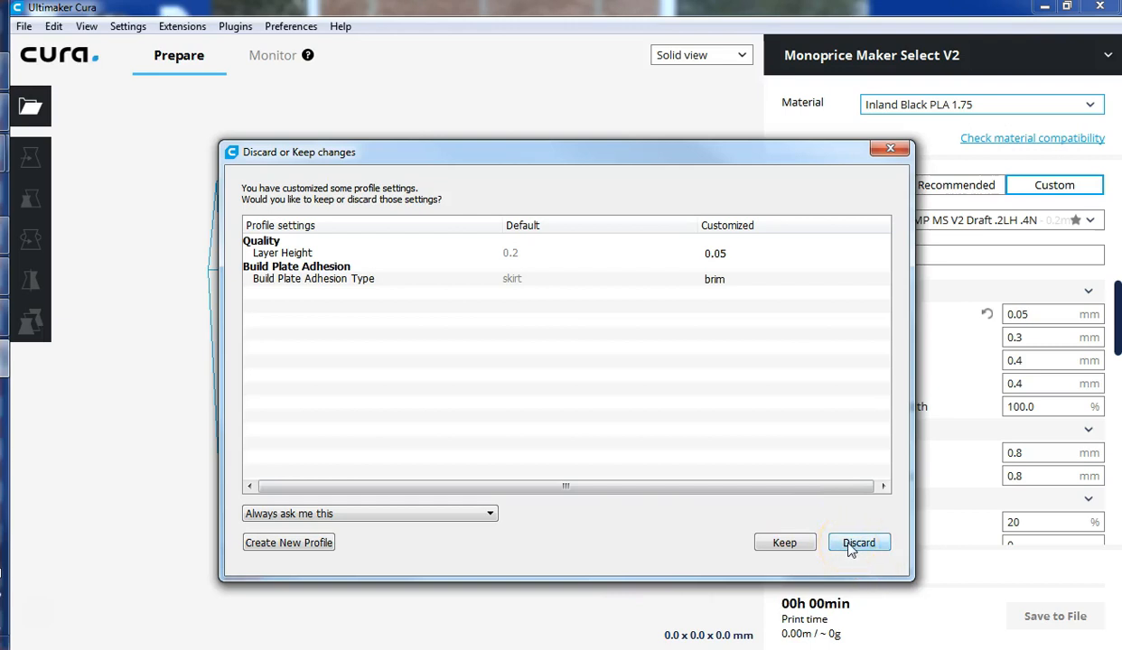
click(784, 543)
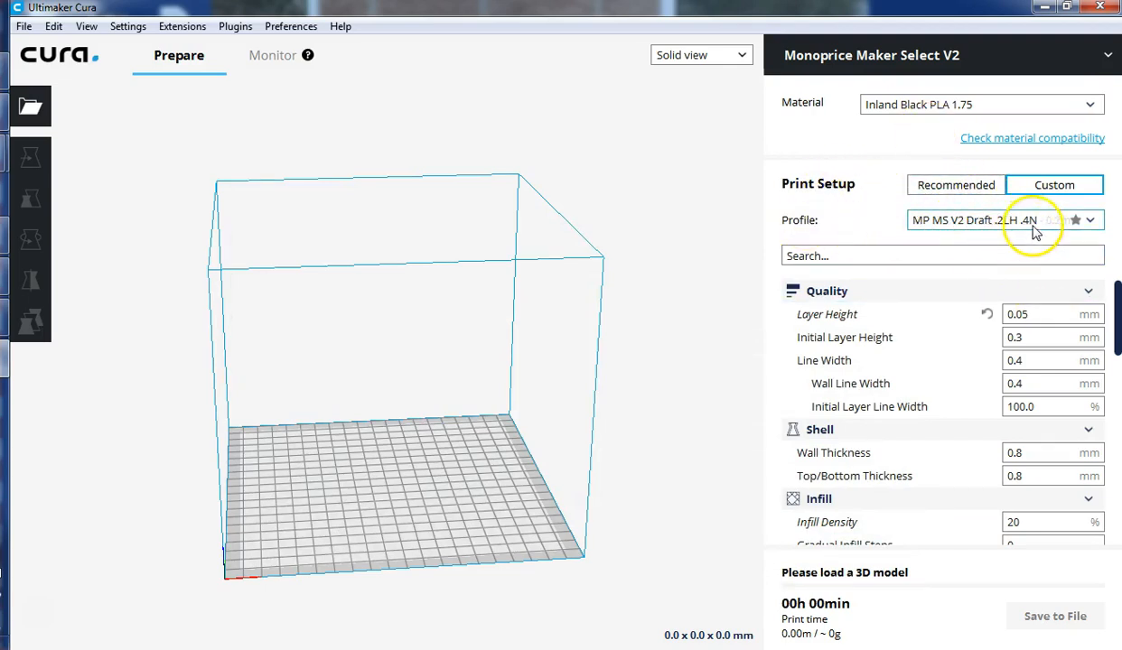
Choose the custom print profile MP MS V2 Draft .2LH .4N - 0.2mm and keep the customized settings.
click(1090, 222)
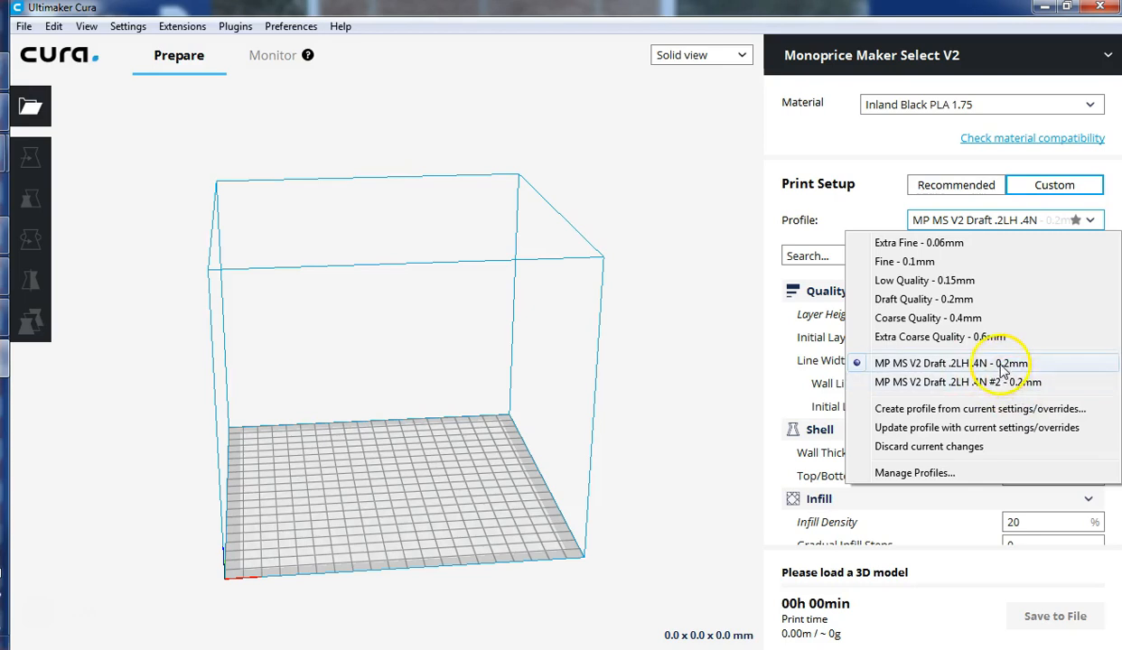
click(944, 364)
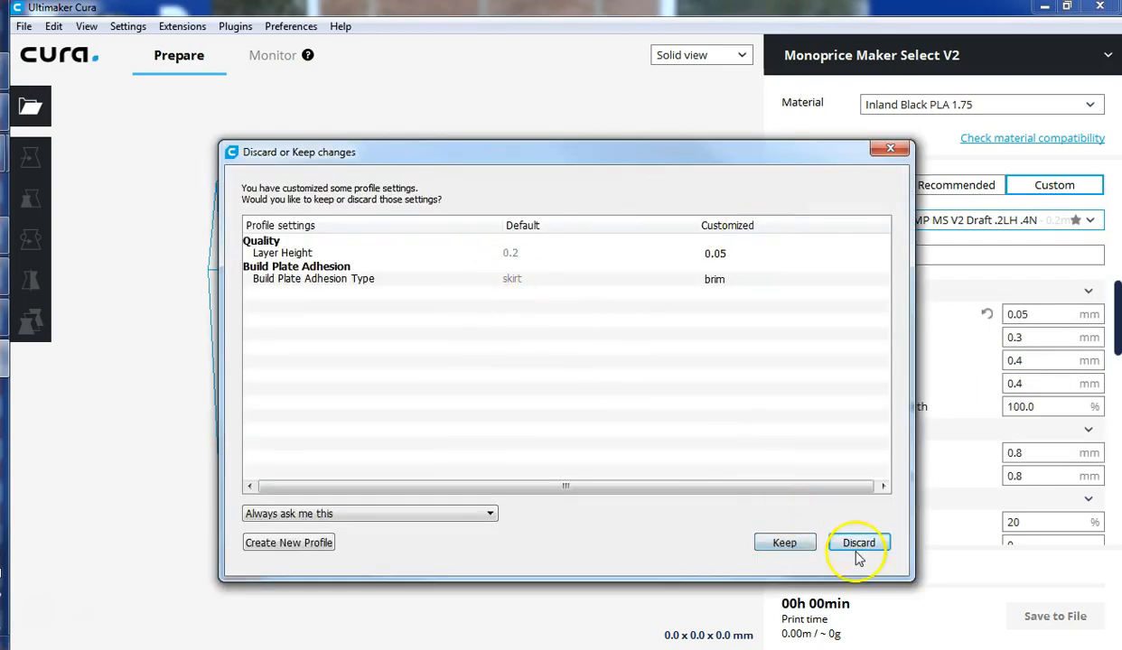
click(782, 542)
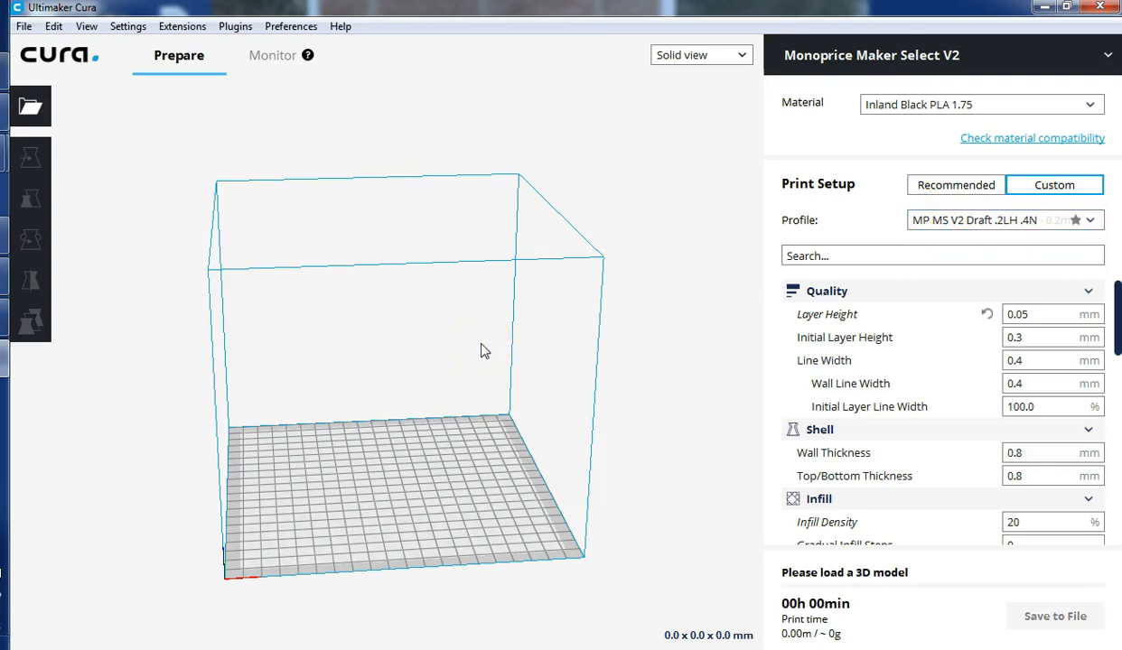
click(448, 475)
click(37, 617)
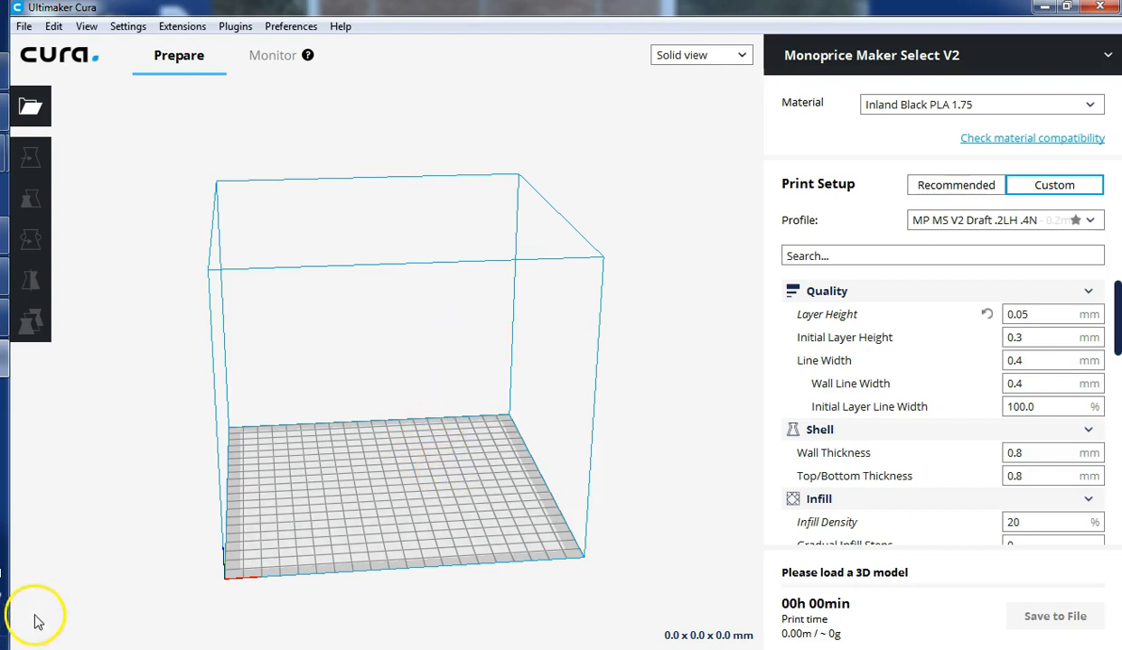